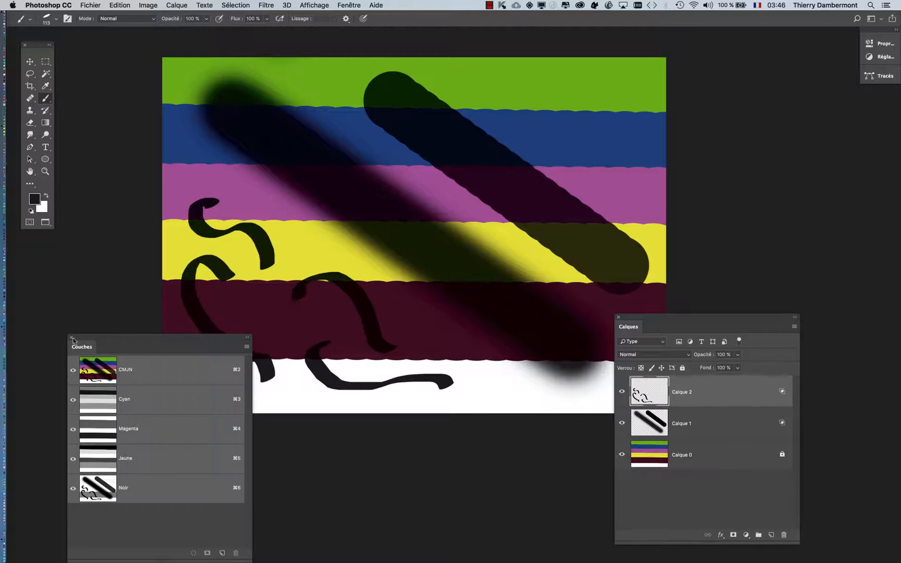
Place the Couches panel beside the image and toggle the Noir channel's visibility to examine the black strokes
drag(80, 337, 690, 69)
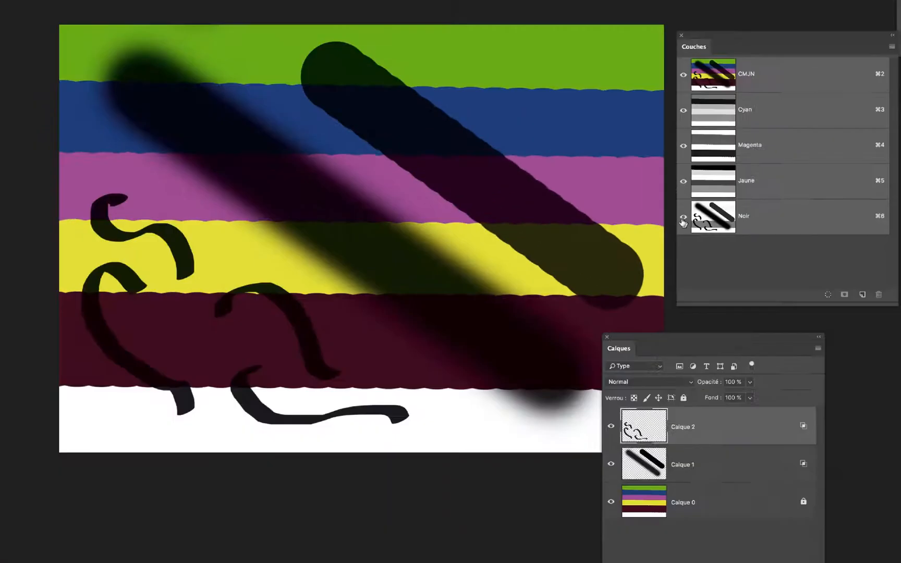
click(692, 216)
click(682, 220)
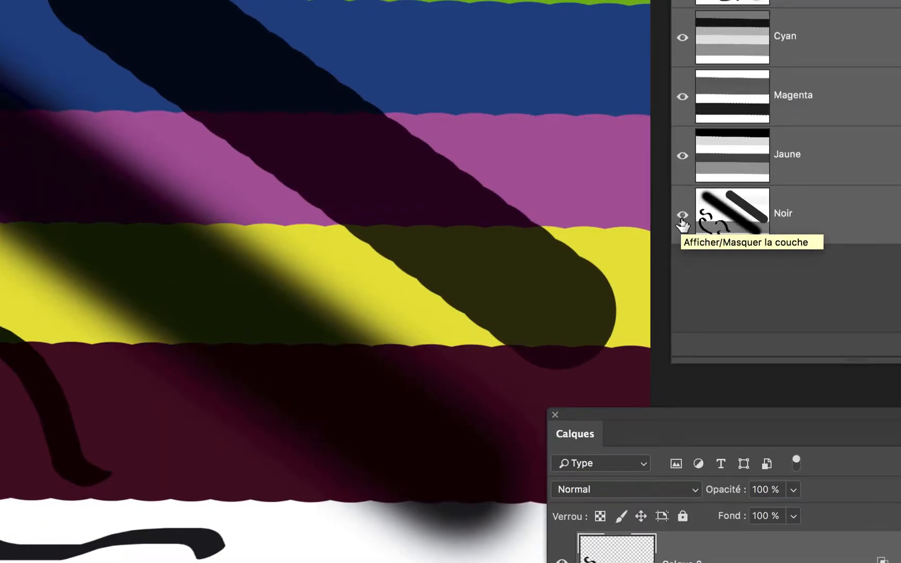
click(681, 220)
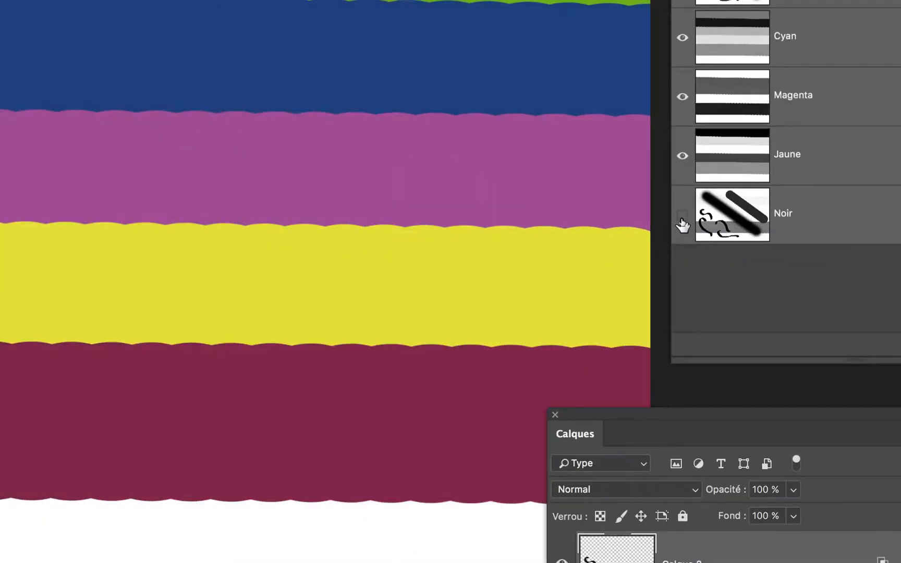
click(682, 221)
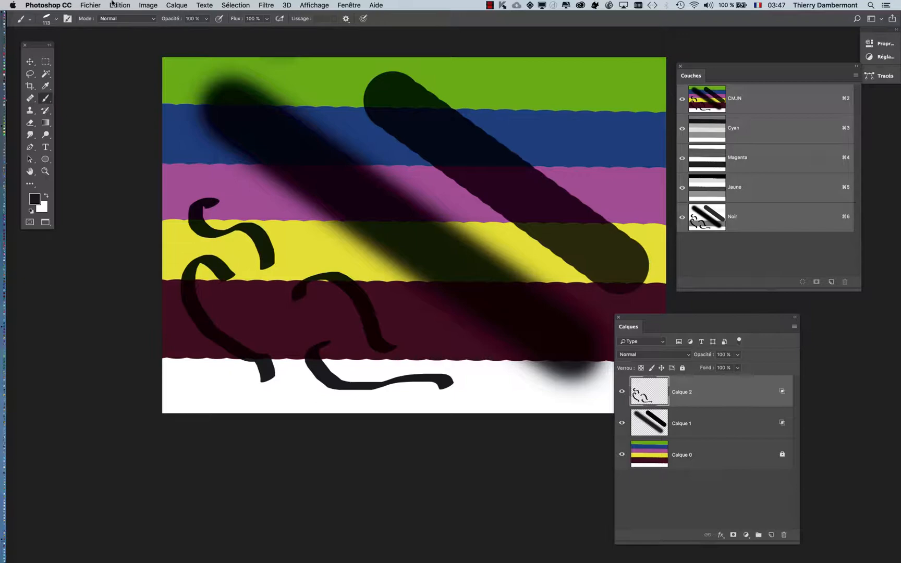
Open the Convertir en profil dialog for the document and choose U.S. Sheetfed Coated v2 as the destination profile
click(113, 5)
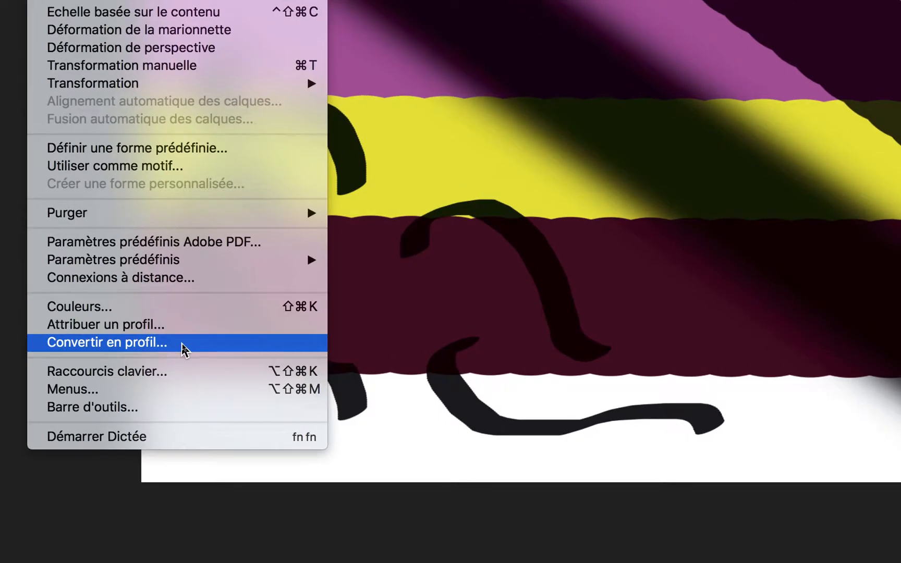
click(182, 344)
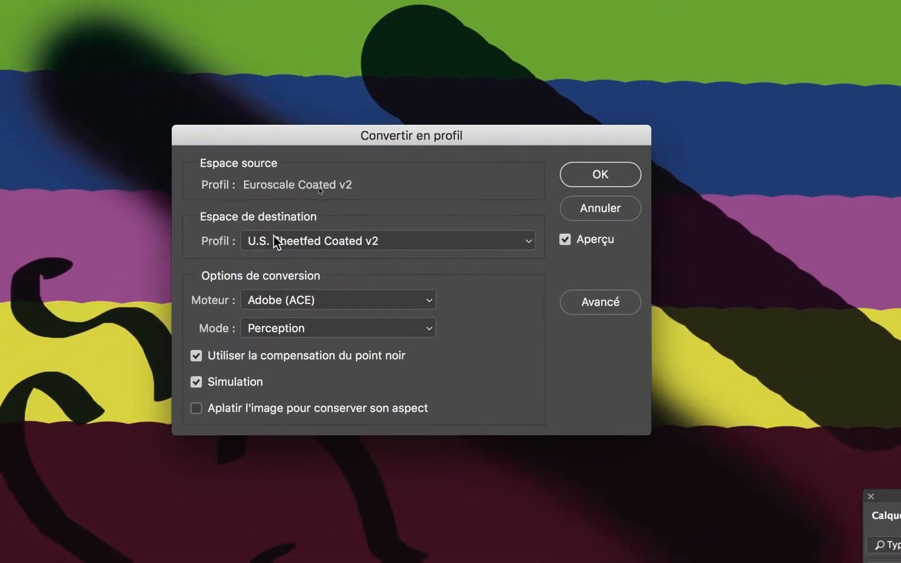
click(275, 269)
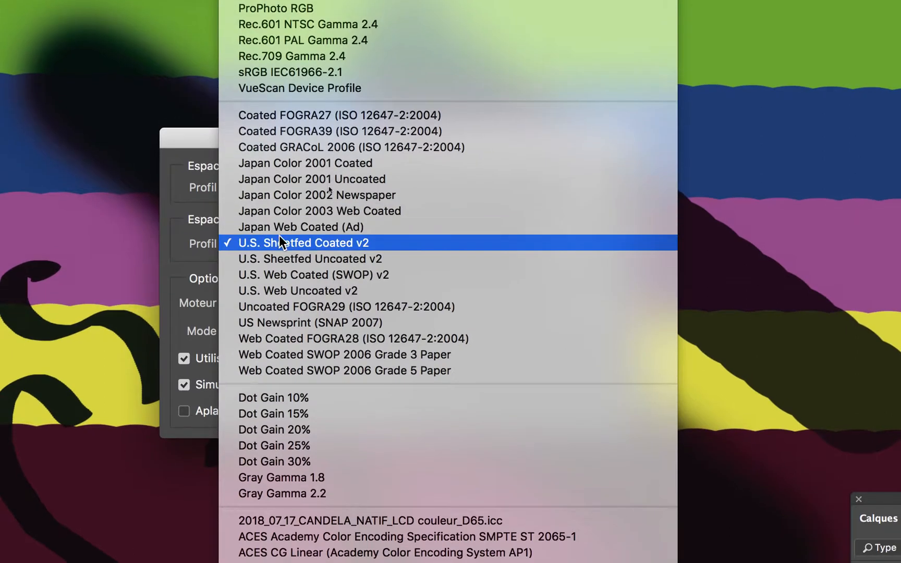
click(279, 240)
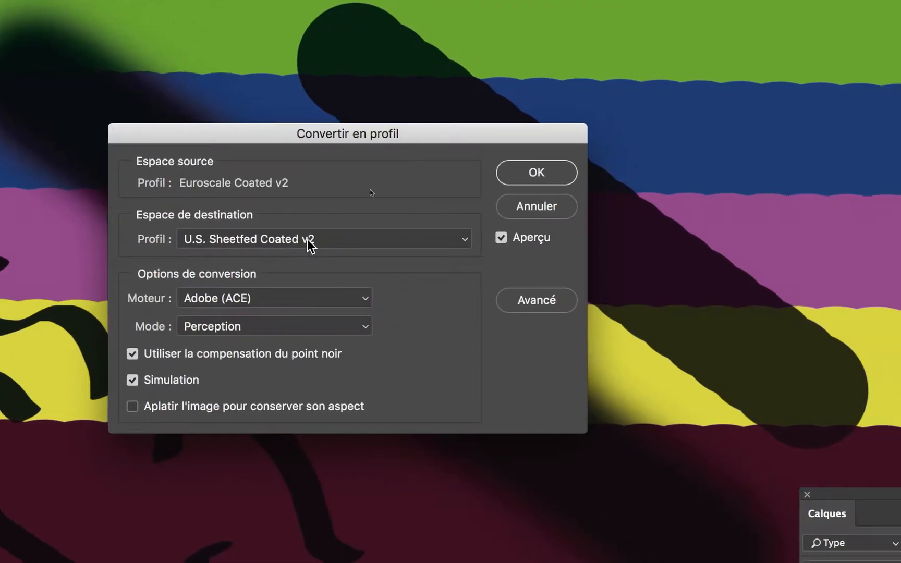
click(364, 248)
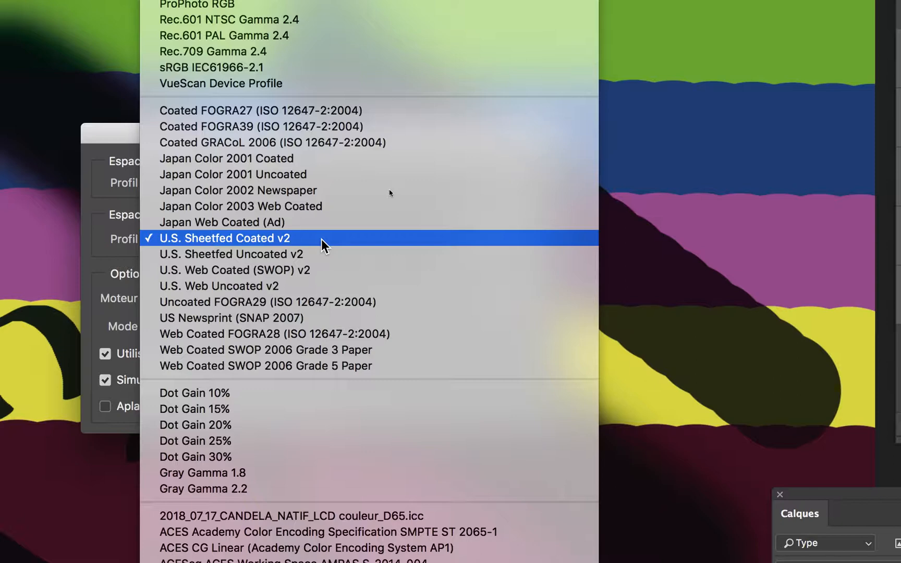
click(322, 239)
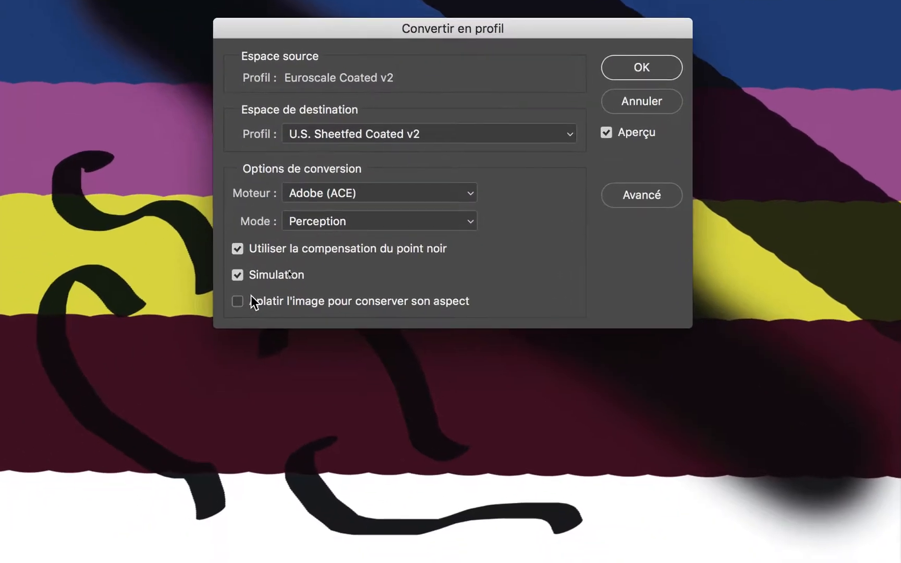
Enable flattening the image to preserve its appearance and apply the profile conversion
click(142, 407)
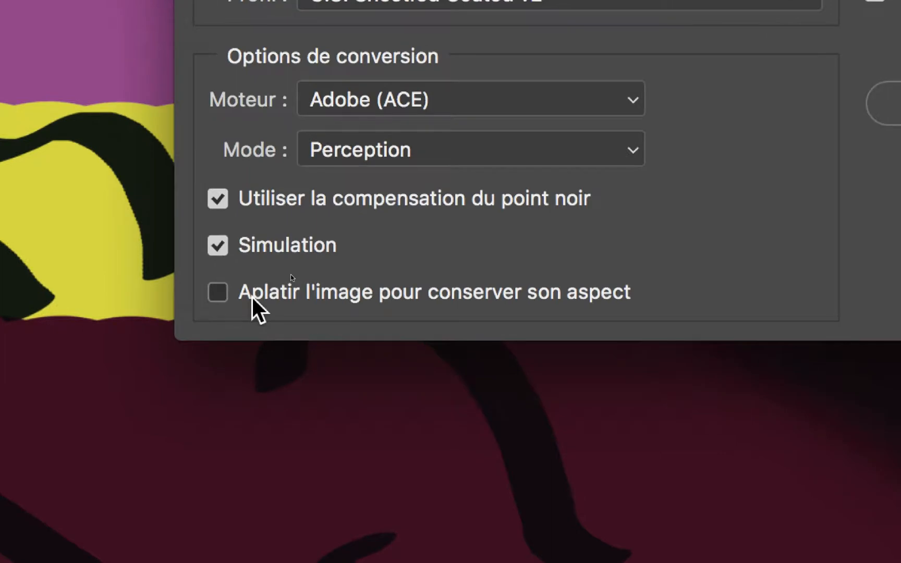
click(252, 295)
click(251, 295)
click(251, 295)
click(251, 295)
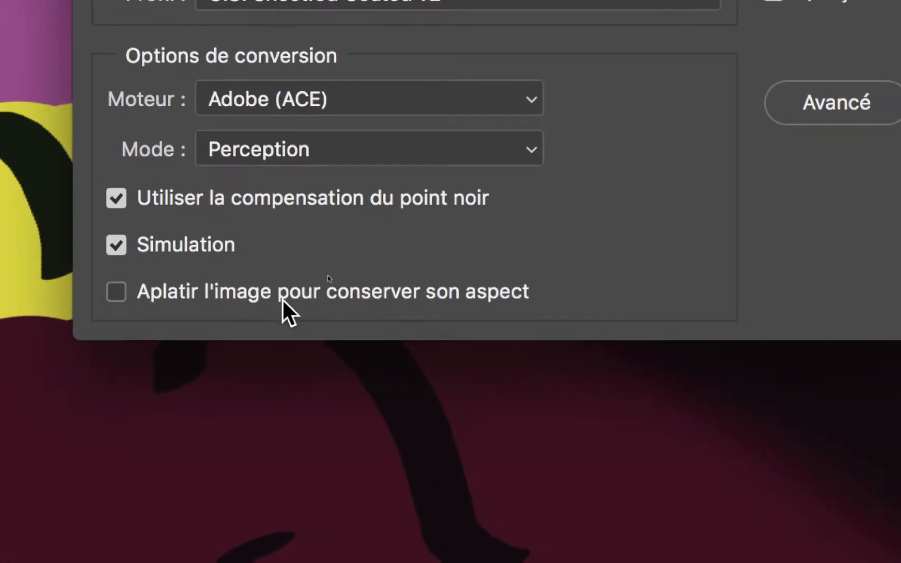
click(238, 293)
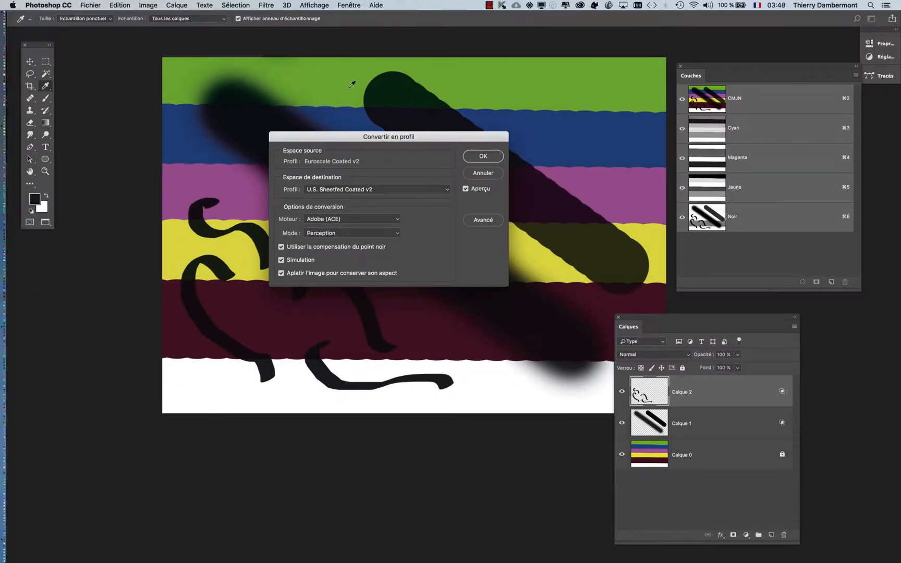
drag(374, 134, 223, 207)
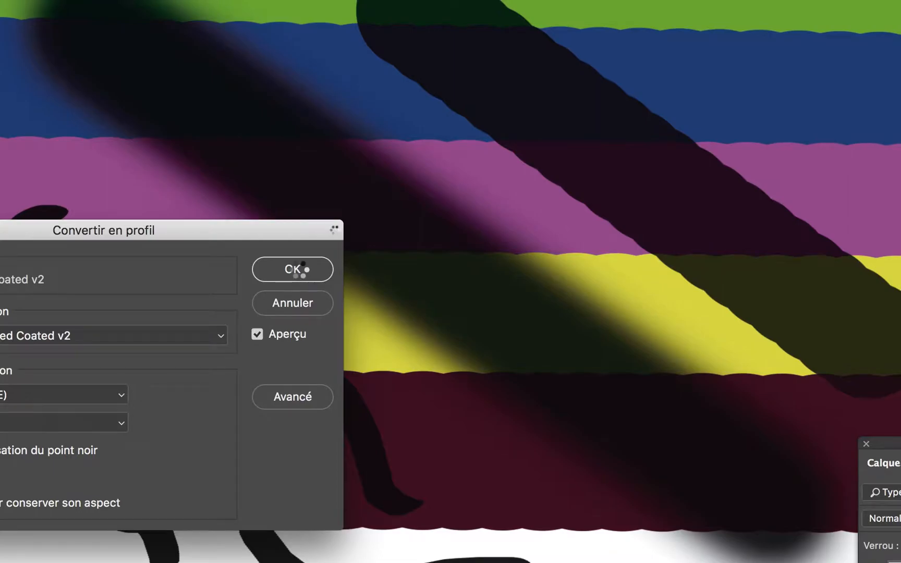
click(349, 212)
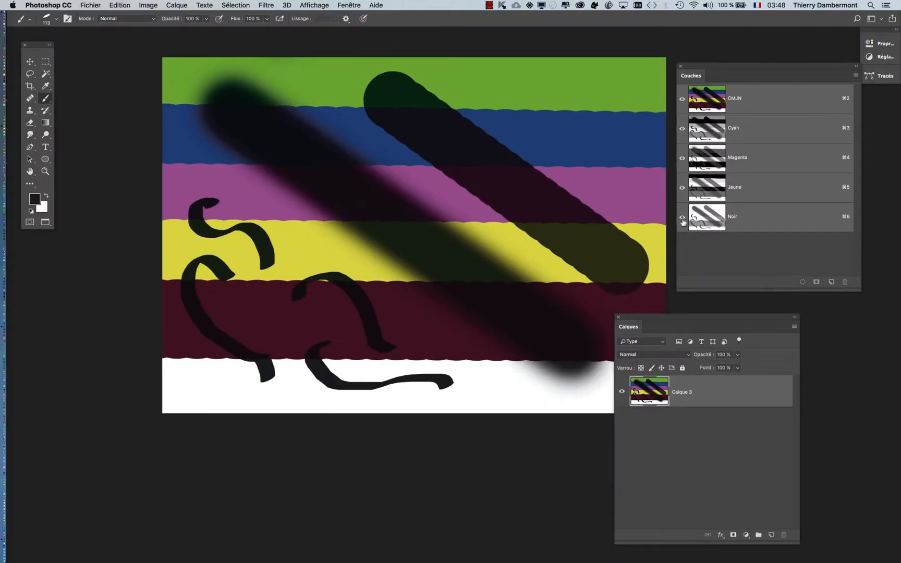
Examine the Cyan, Magenta, Jaune and Noir channels separately in the converted image, and restore the visibility of all channels
click(682, 221)
click(682, 187)
click(682, 159)
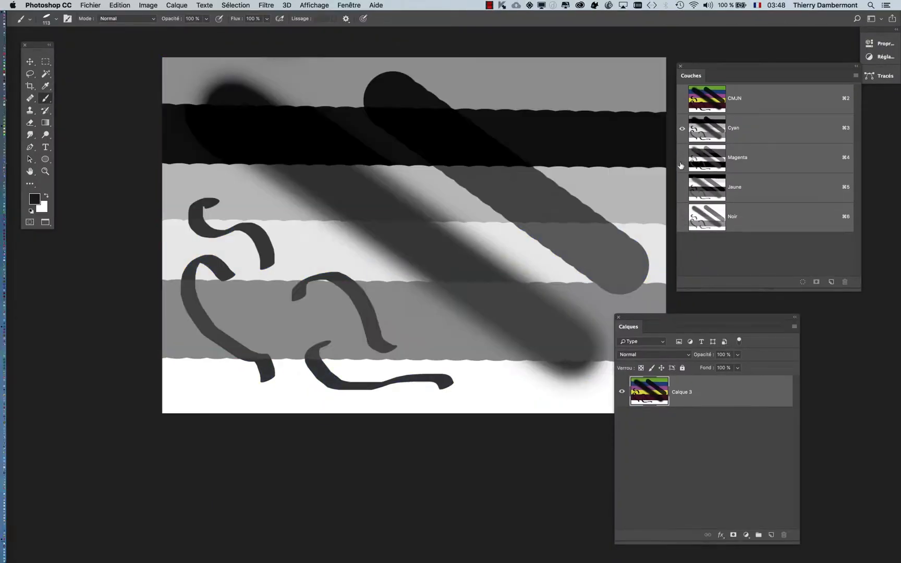
click(682, 157)
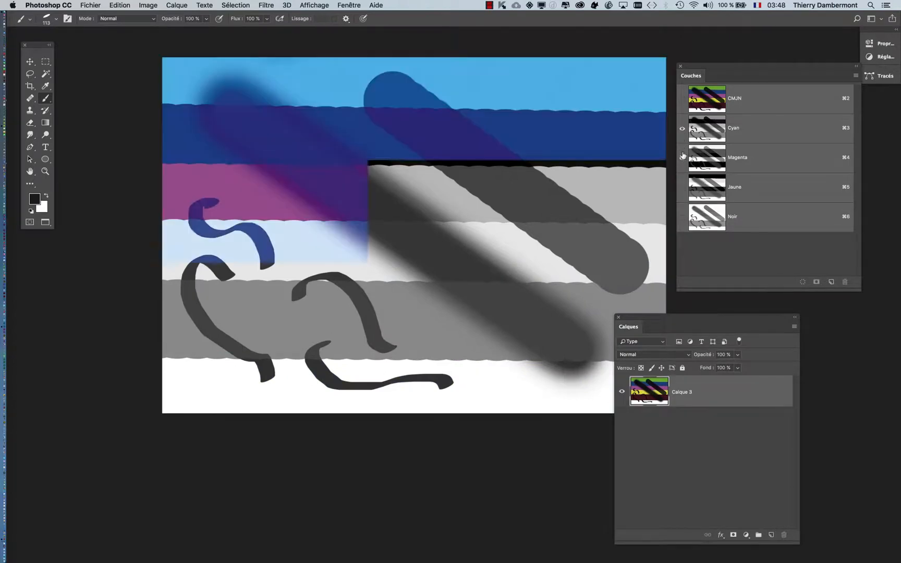
click(682, 128)
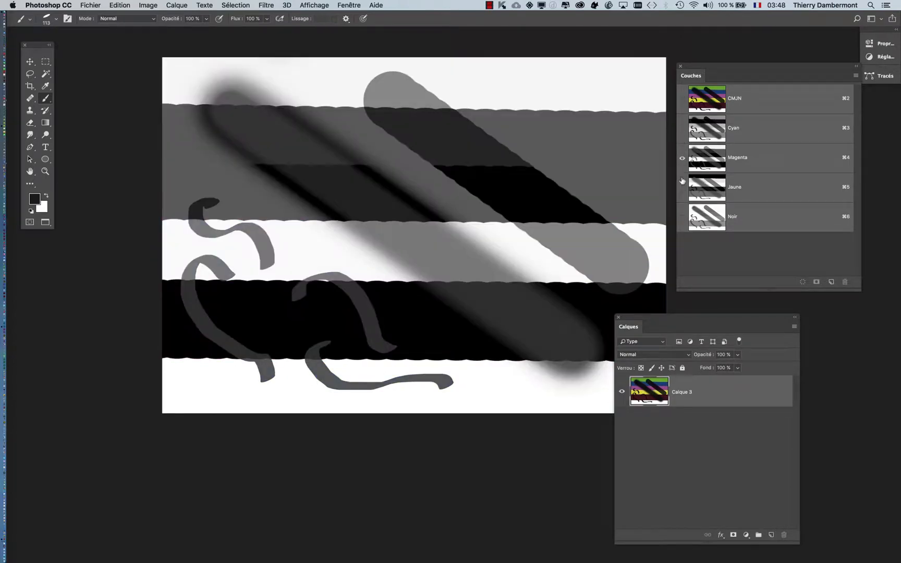
click(682, 187)
click(681, 158)
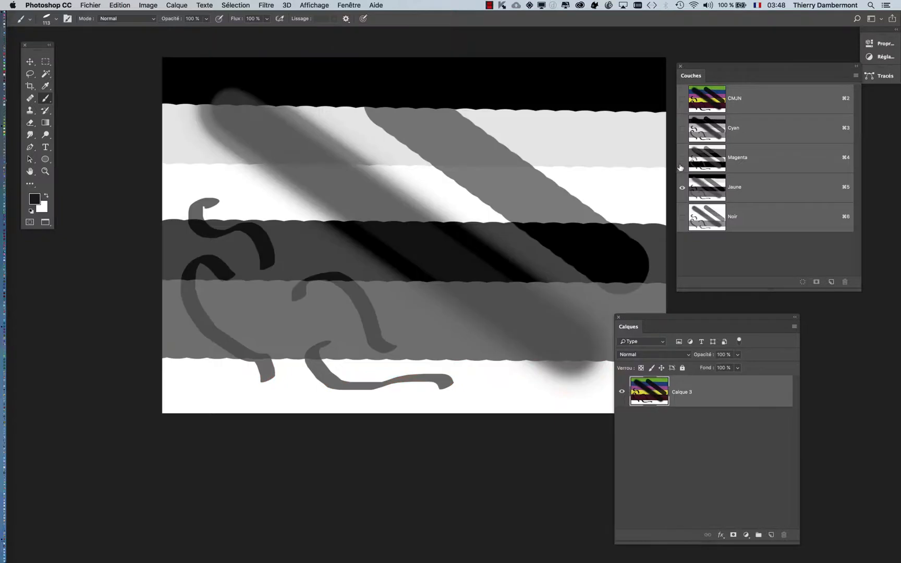
click(682, 217)
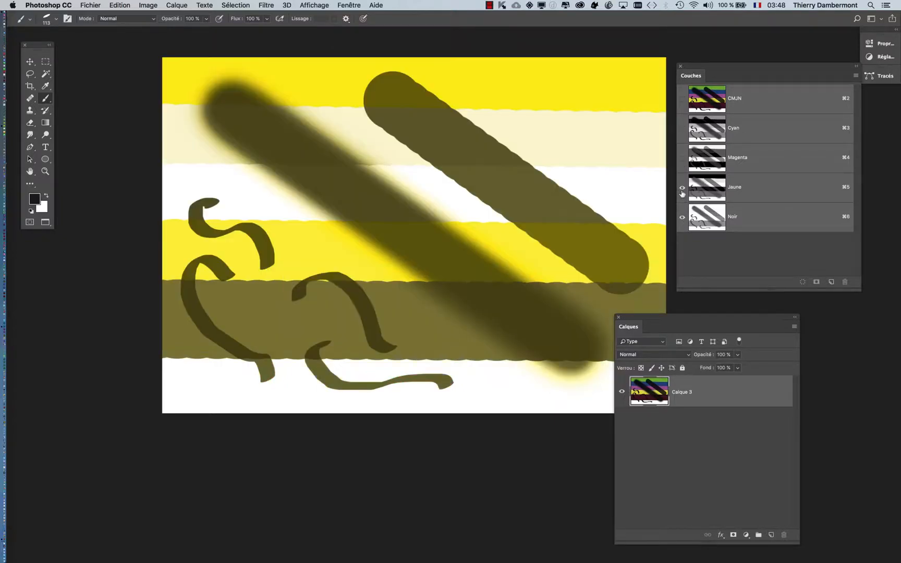
click(682, 188)
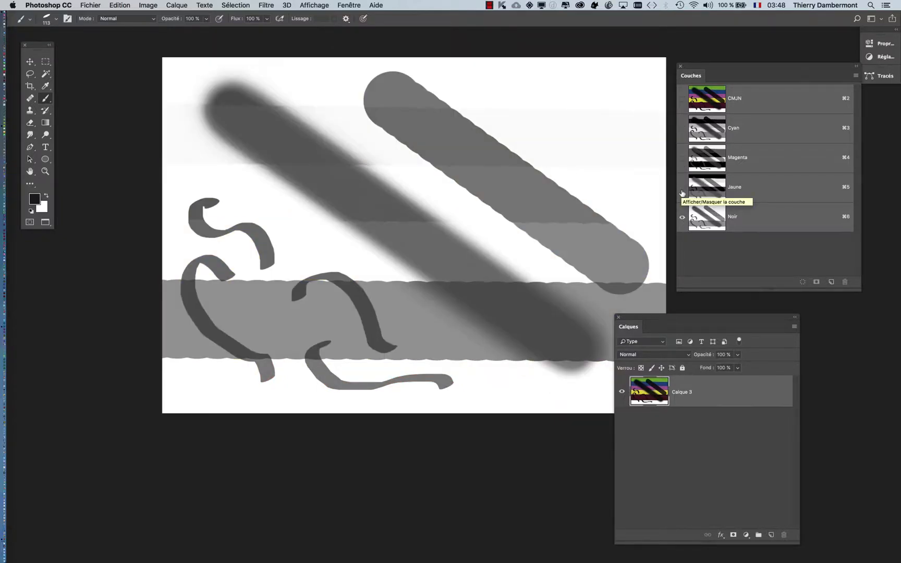
drag(682, 188, 681, 118)
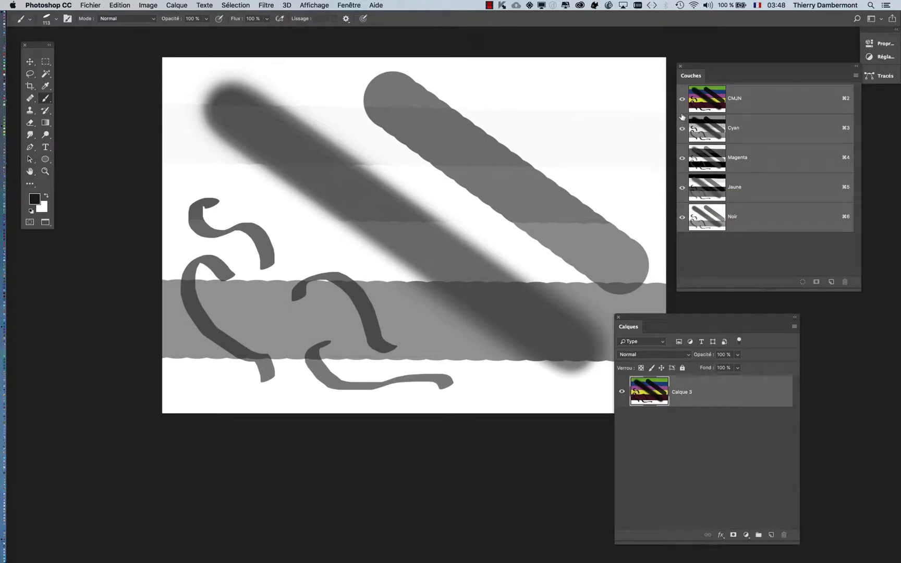
Undo the profile conversion and convert the image again to U.S. Sheetfed Coated v2 with flattening disabled
click(119, 6)
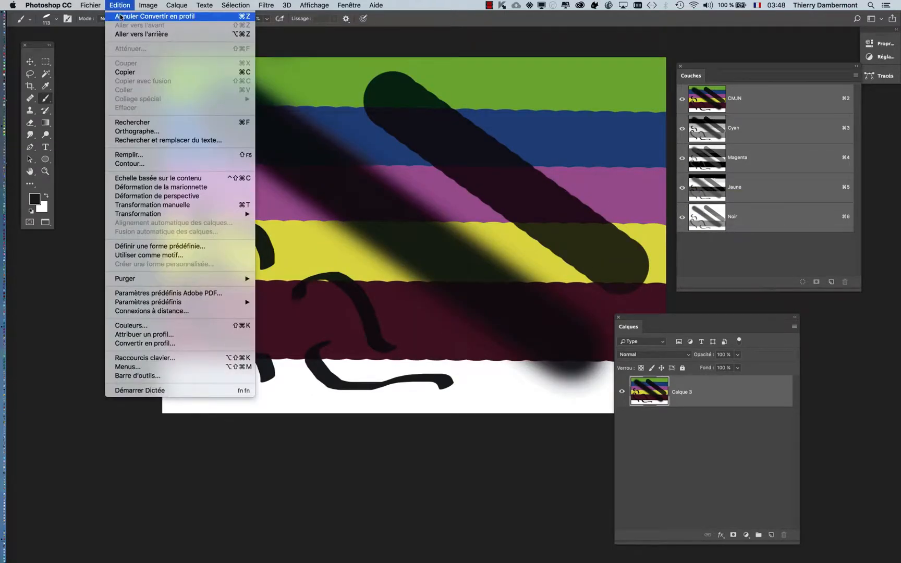
click(120, 16)
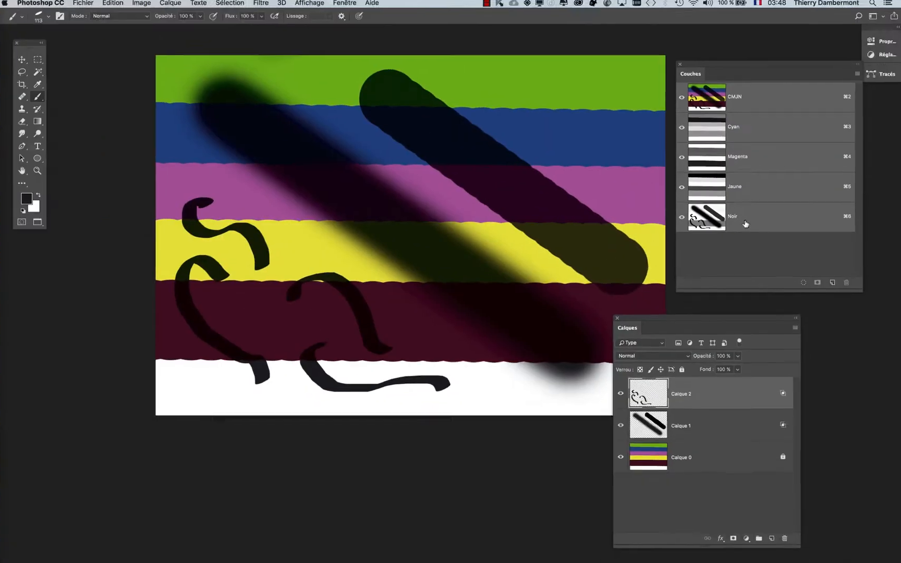
click(113, 3)
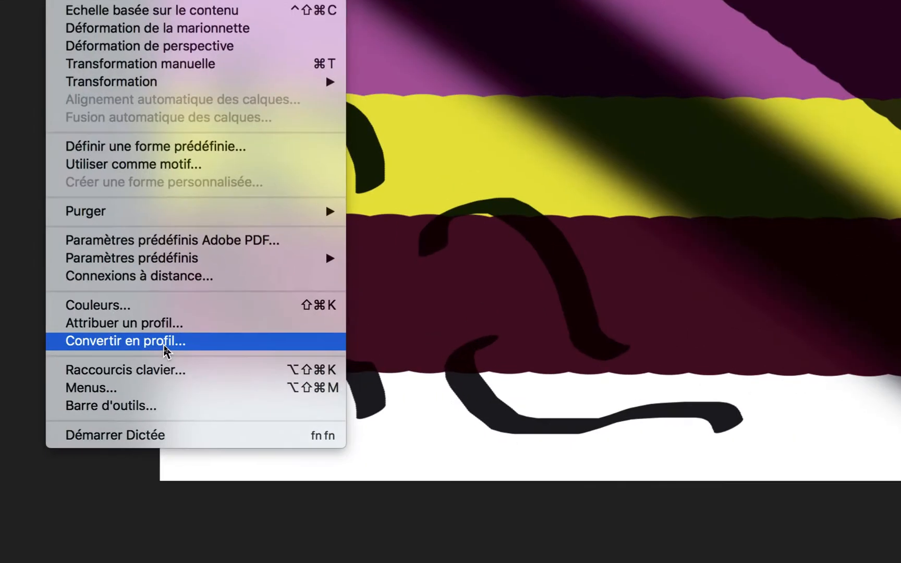
click(165, 347)
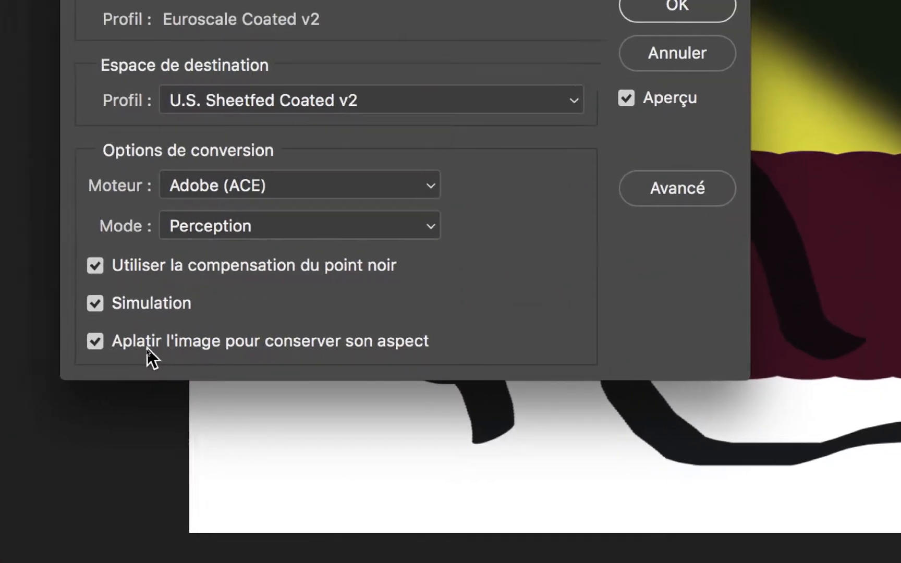
click(133, 344)
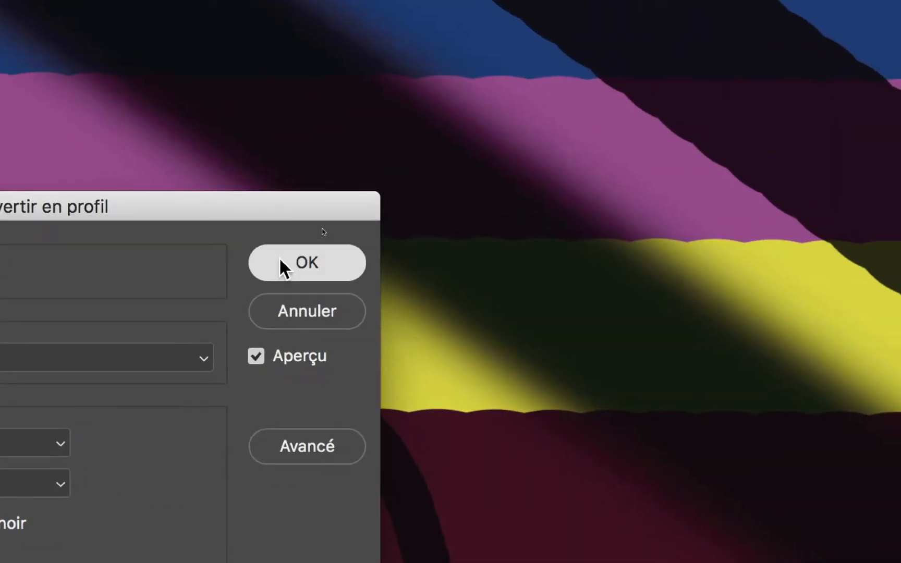
click(355, 224)
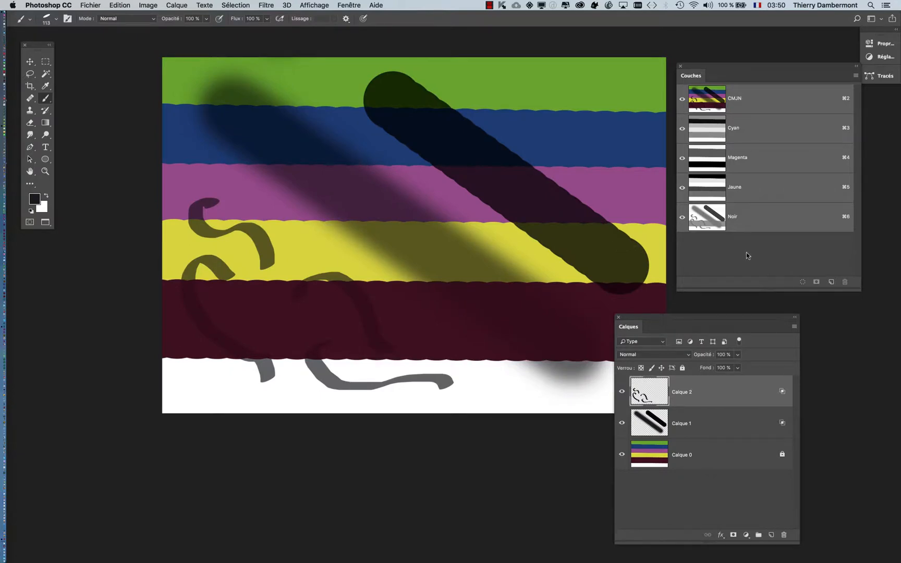
Change the screen mode to the standard floating document window with its profile information bar
drag(767, 231, 768, 233)
key(f)
key(f)
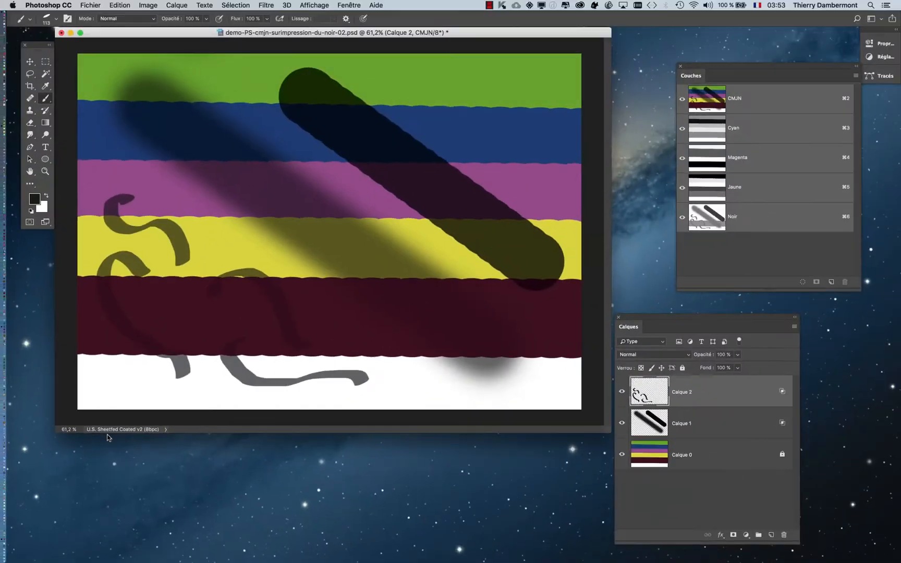
Undo the unflattened profile conversion and move the Calques panel clear of the document window
drag(702, 225, 703, 233)
click(120, 5)
click(121, 16)
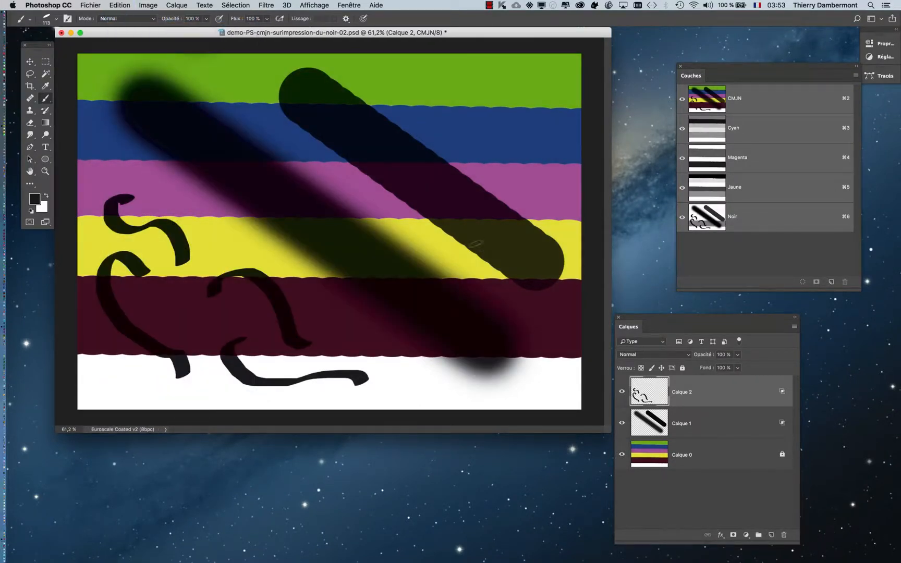
drag(638, 321, 680, 321)
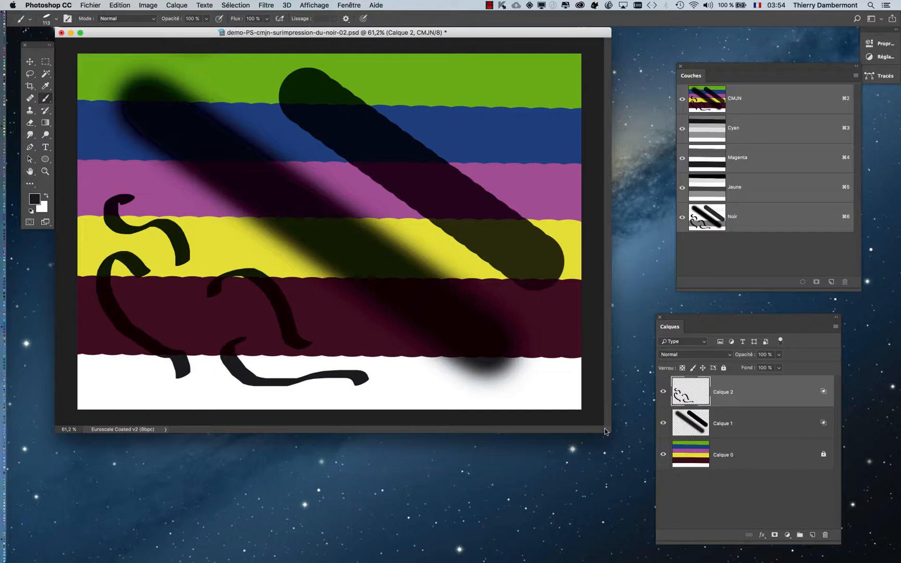
Start a new document and set its color mode to Couleur Lab
click(90, 5)
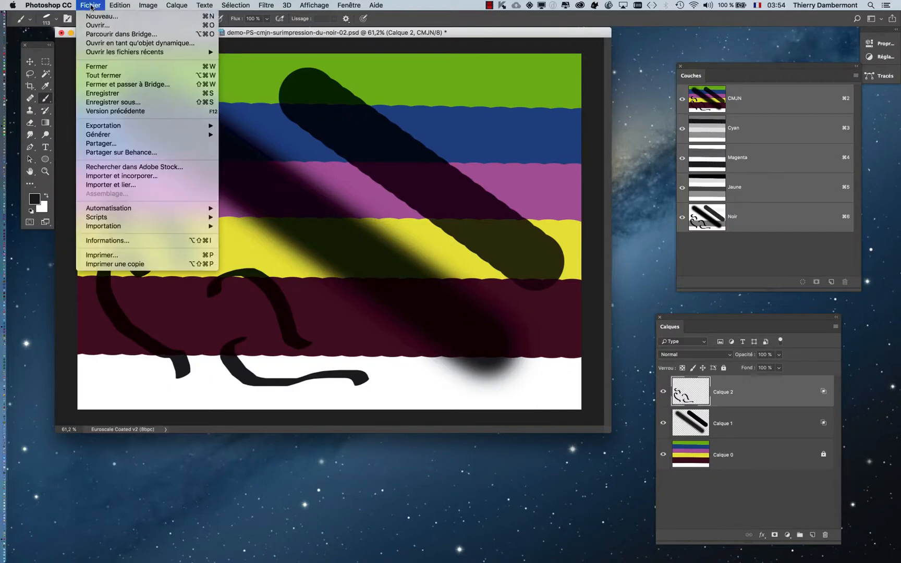
click(98, 17)
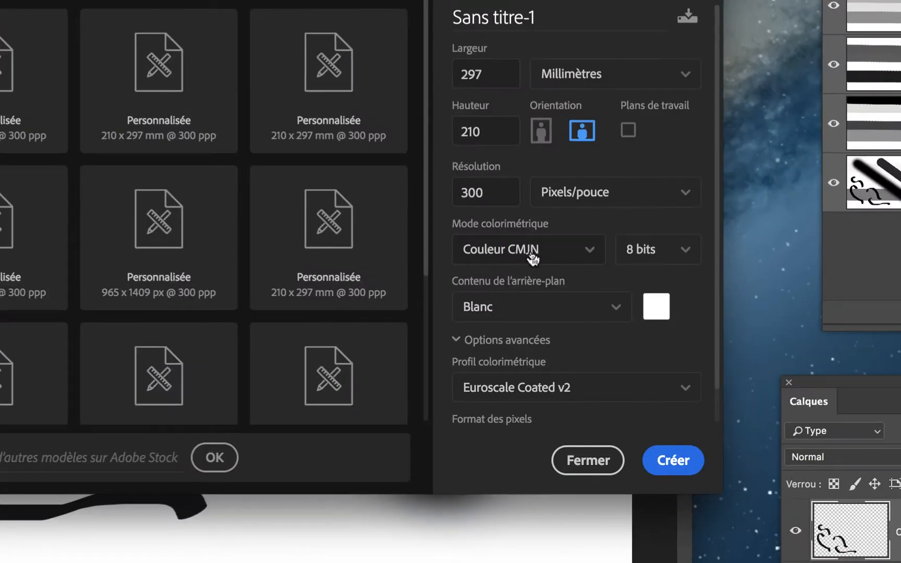
click(532, 256)
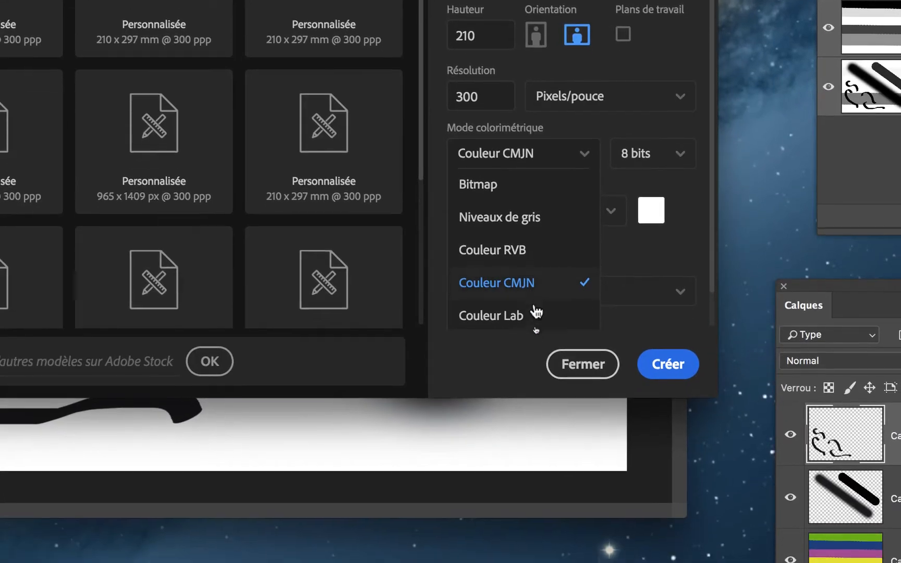
click(536, 313)
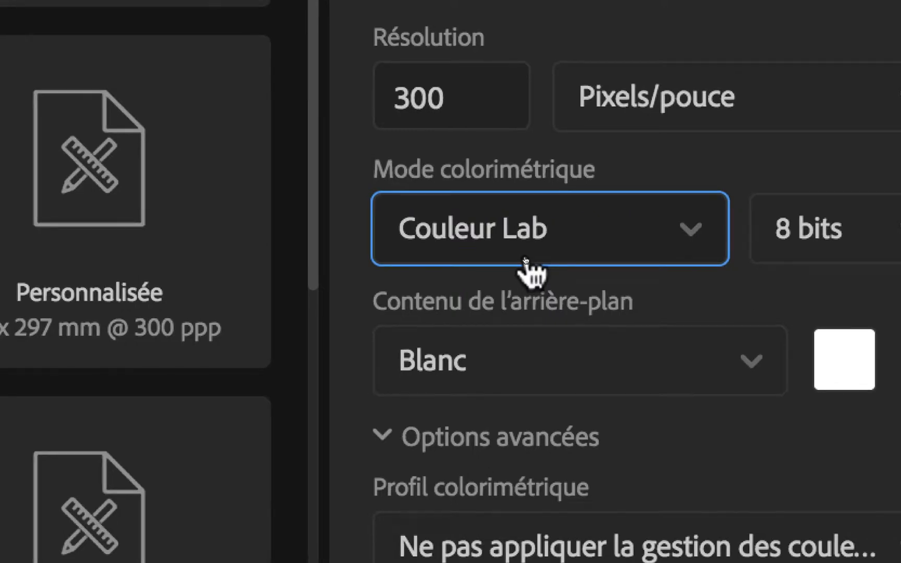
Review the color modes offered for the new document and leave the setup without creating a file
click(525, 259)
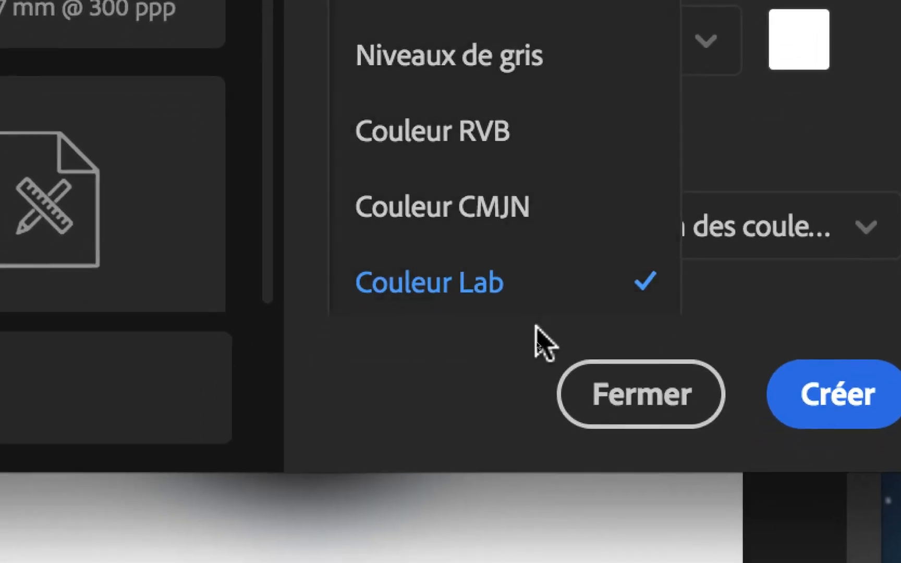
click(523, 356)
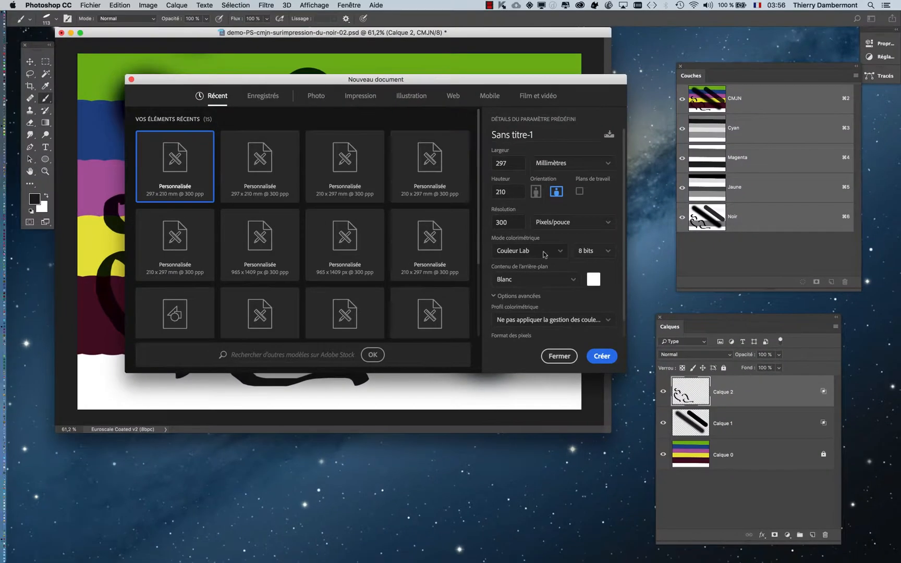
click(558, 356)
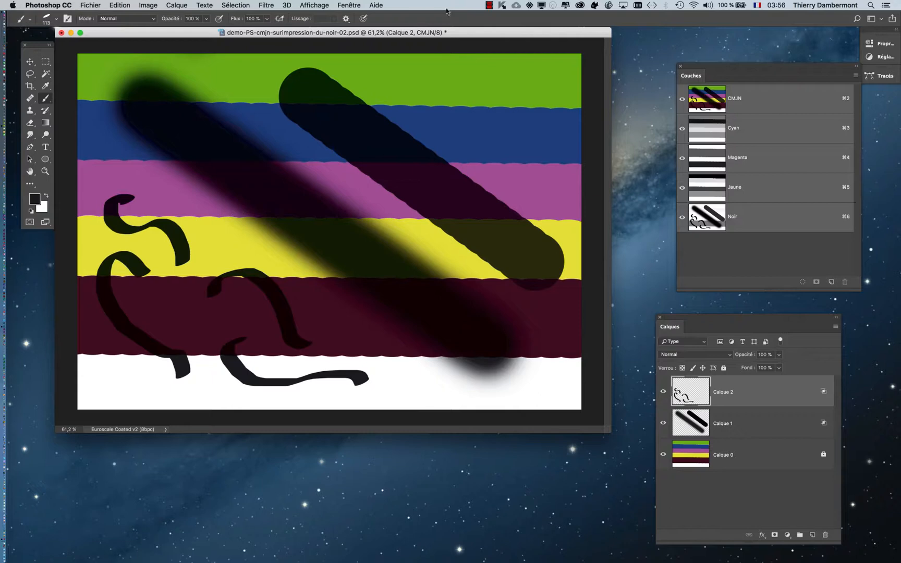
Bring the Calques panel over the image and add an Incrustation couleur effect to Calque 2
drag(477, 36, 483, 44)
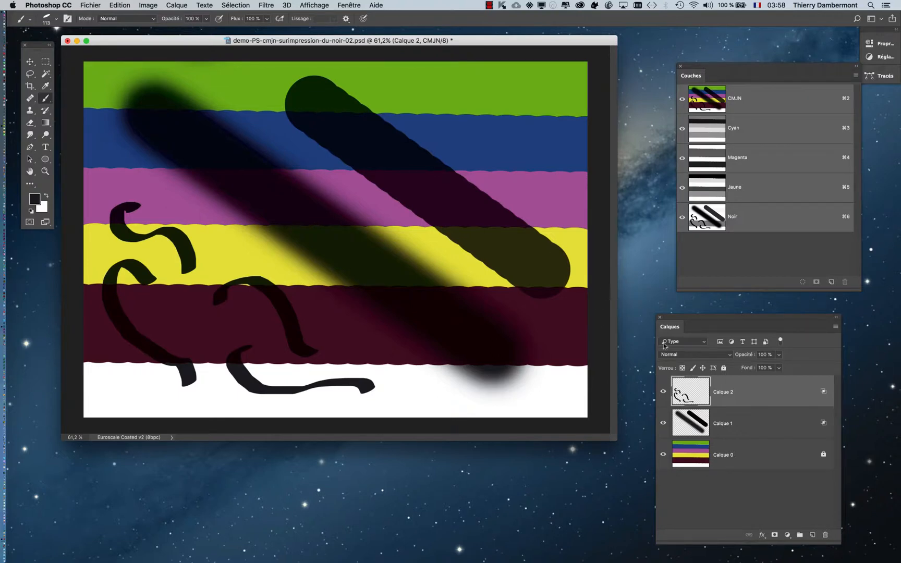
drag(674, 321, 478, 122)
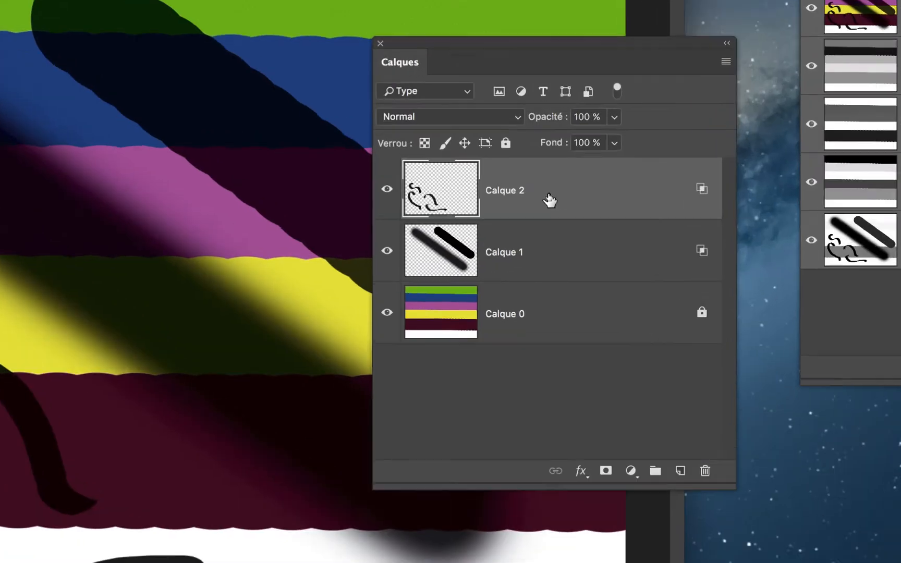
double_click(550, 200)
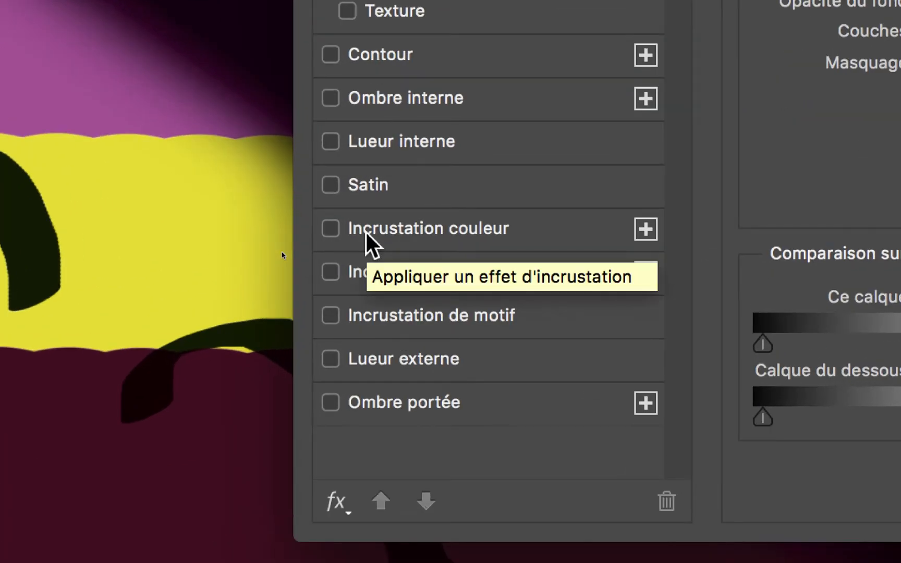
click(367, 233)
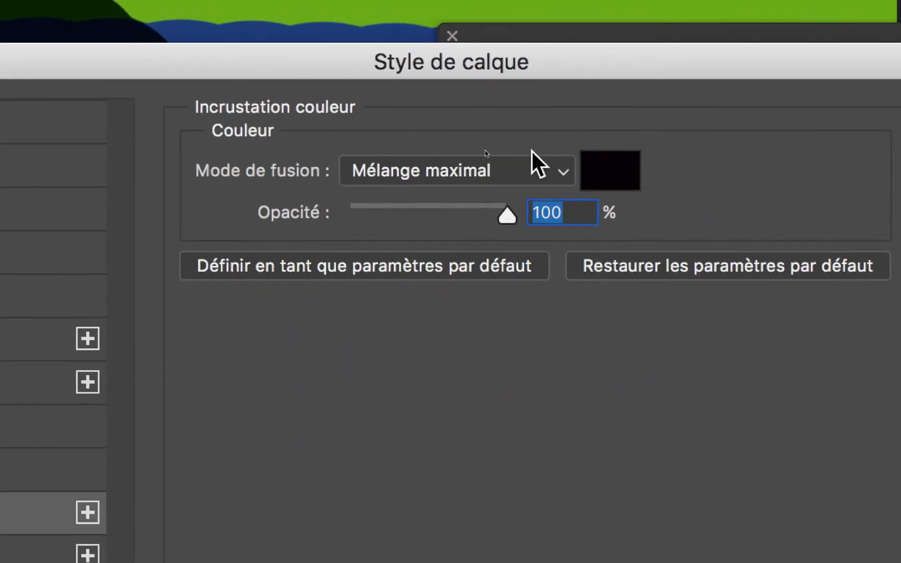
Set the overlay color to C 0, M 0, J 0 and N 100 %, and recheck its values
click(602, 175)
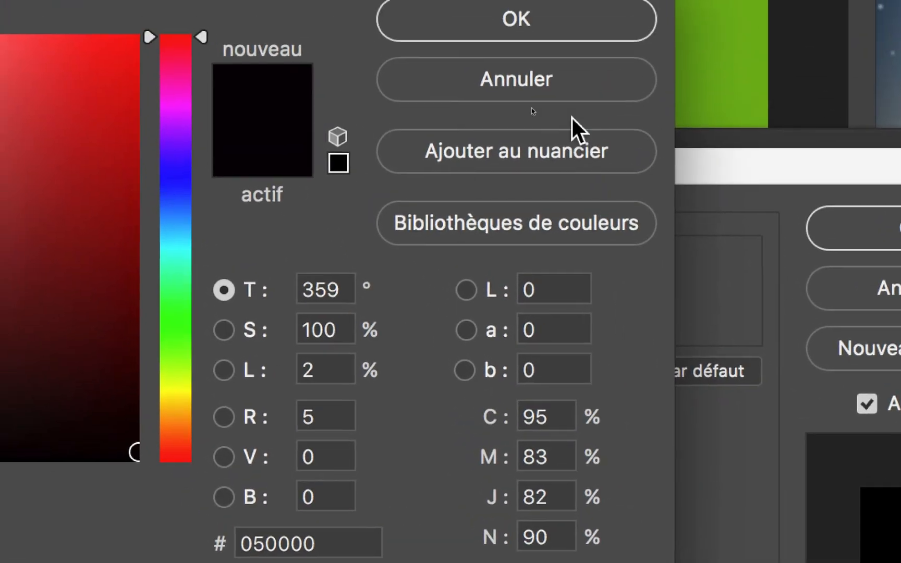
click(563, 85)
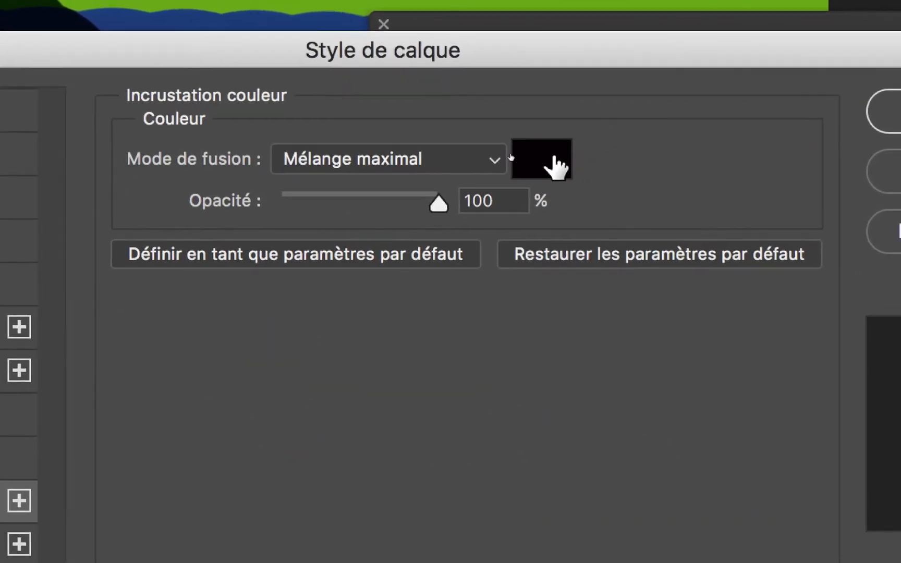
click(554, 166)
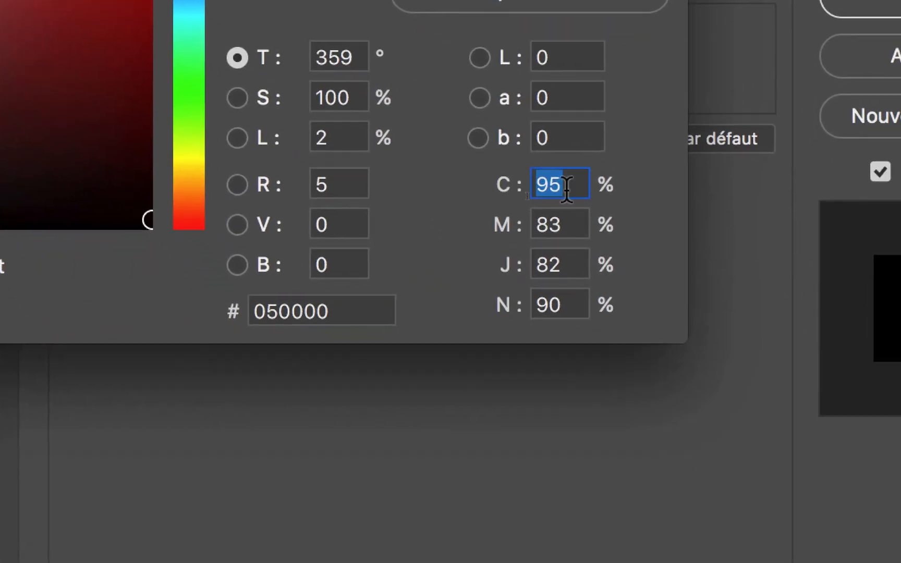
text(0)
key(Tab)
text(0)
key(Tab)
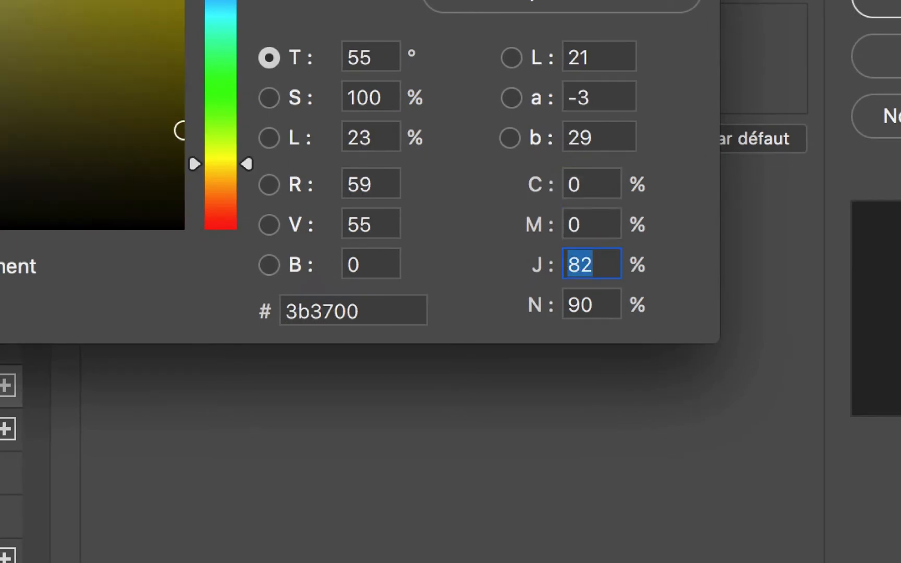
text(0)
key(Tab)
text(100)
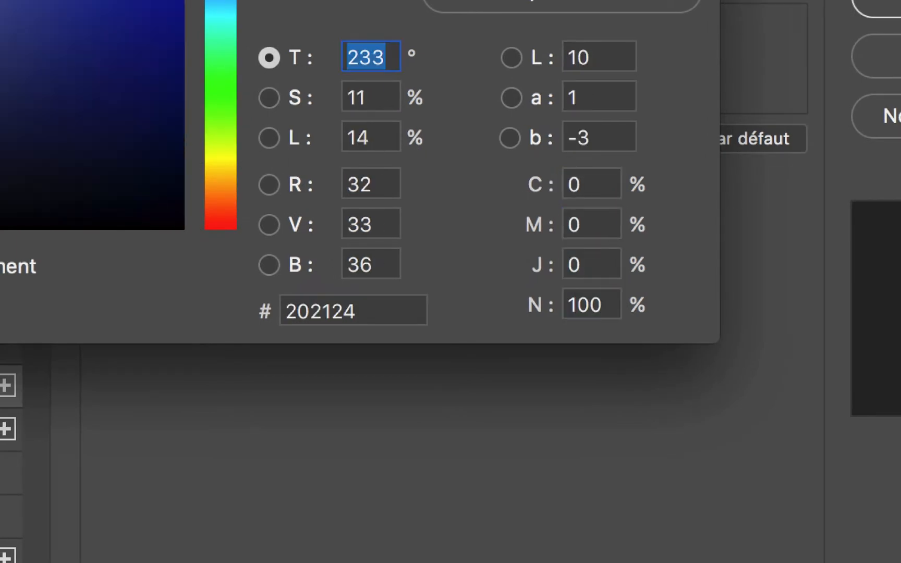
key(shift+Tab)
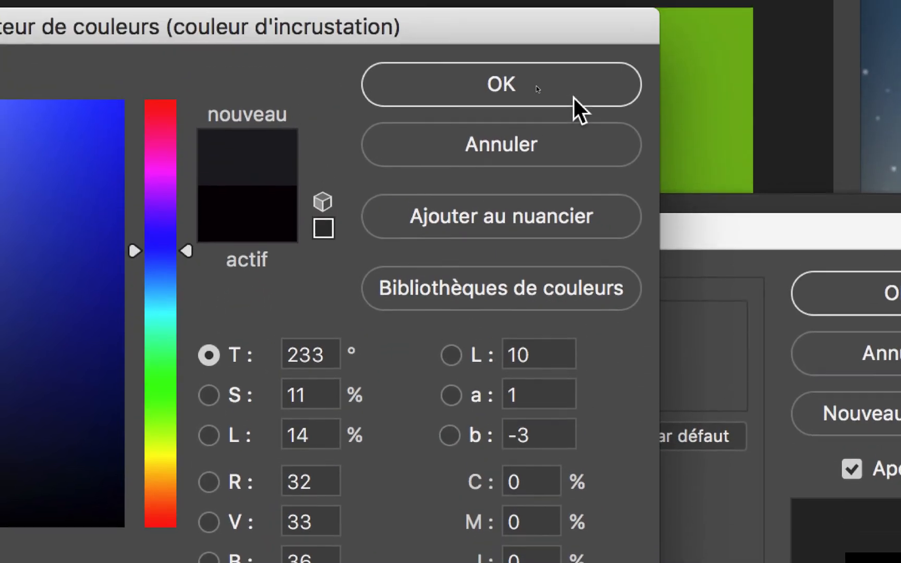
click(576, 106)
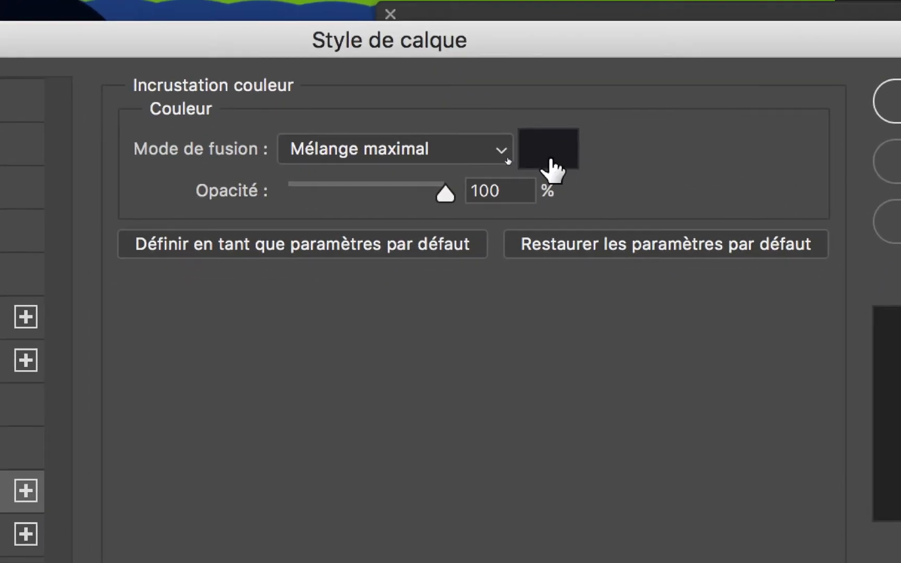
click(471, 346)
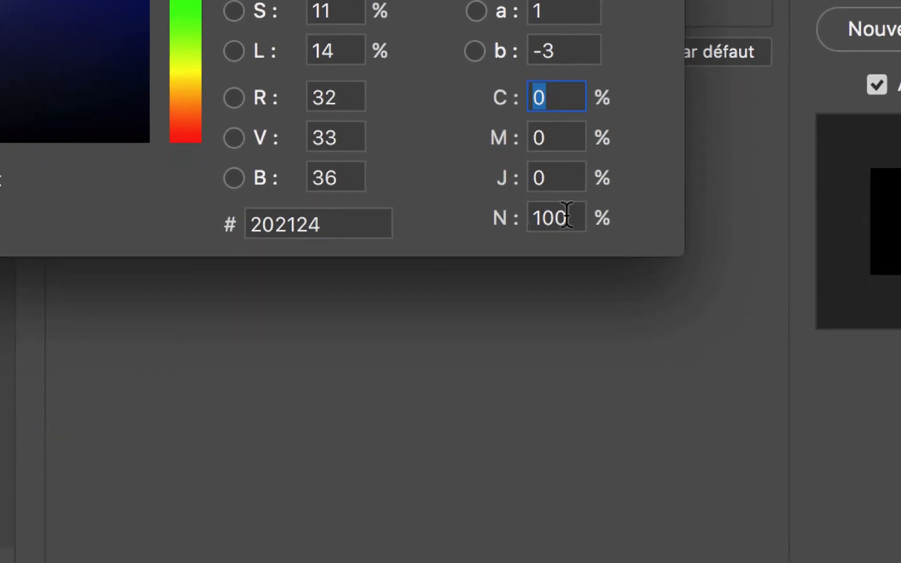
double_click(558, 292)
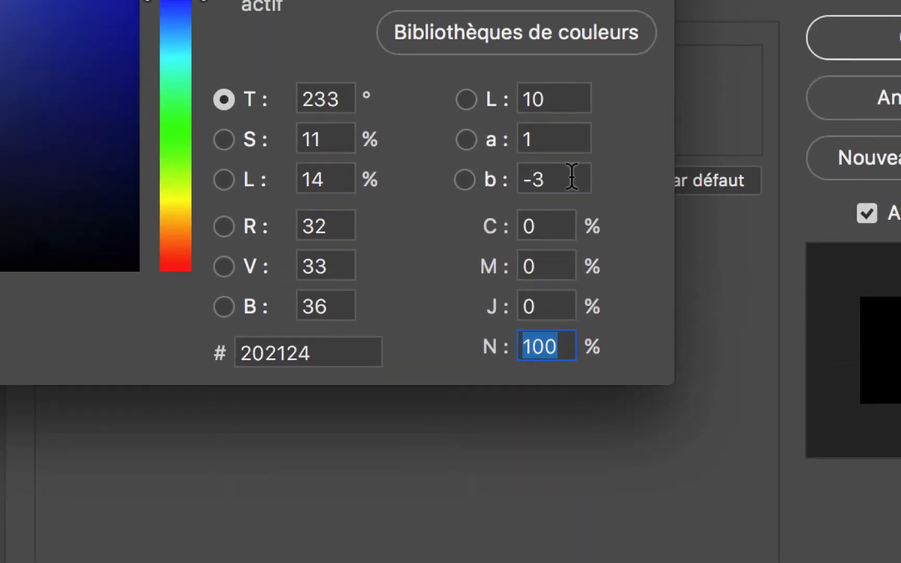
click(571, 94)
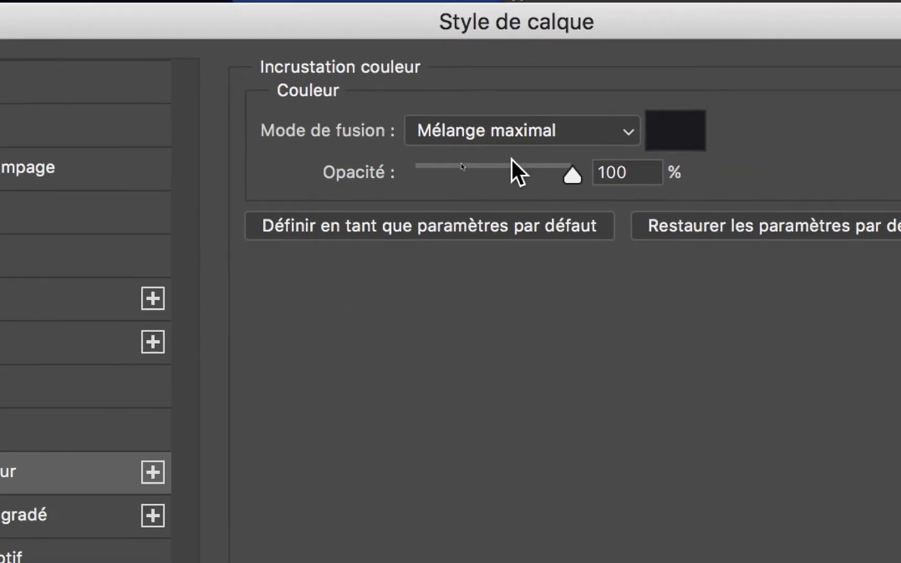
Try the Normal blend mode on the color overlay and return it to Mélange maximal
click(301, 341)
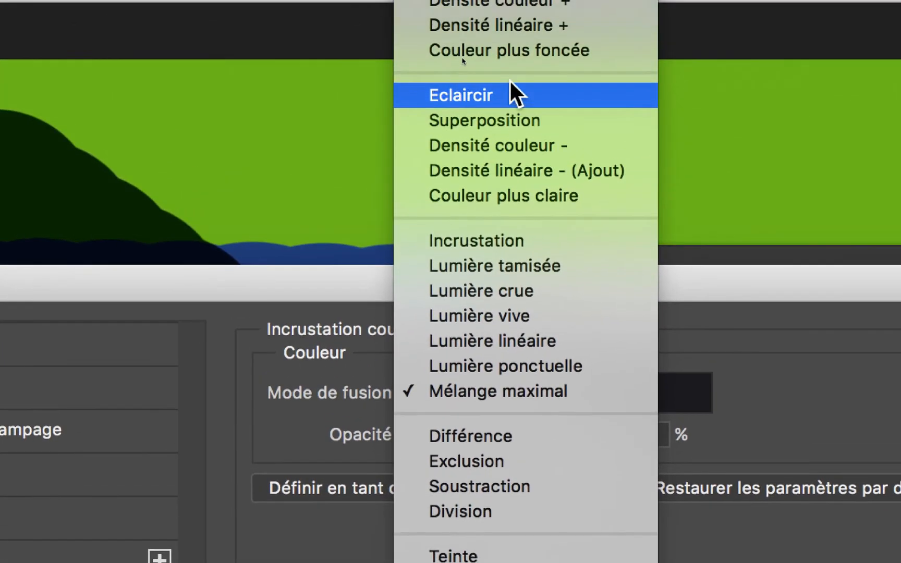
click(509, 30)
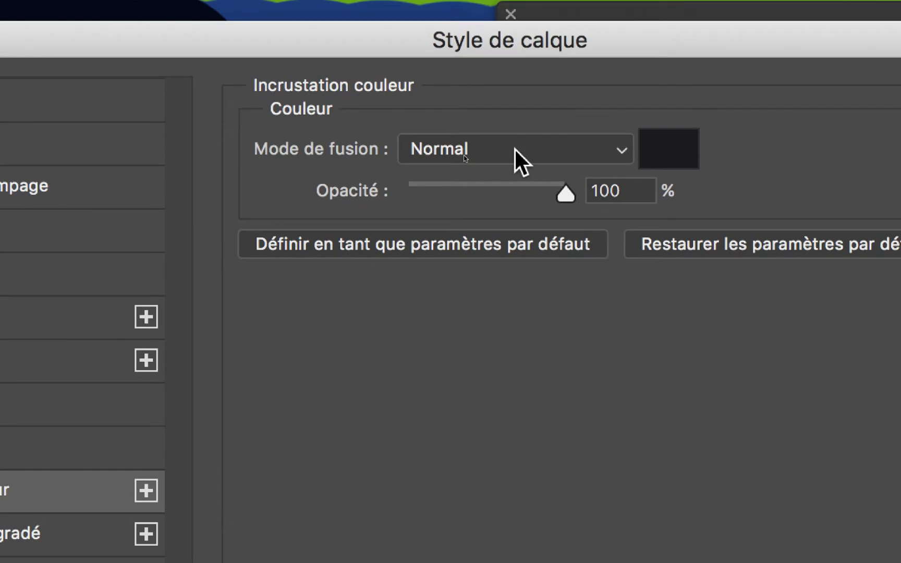
click(514, 148)
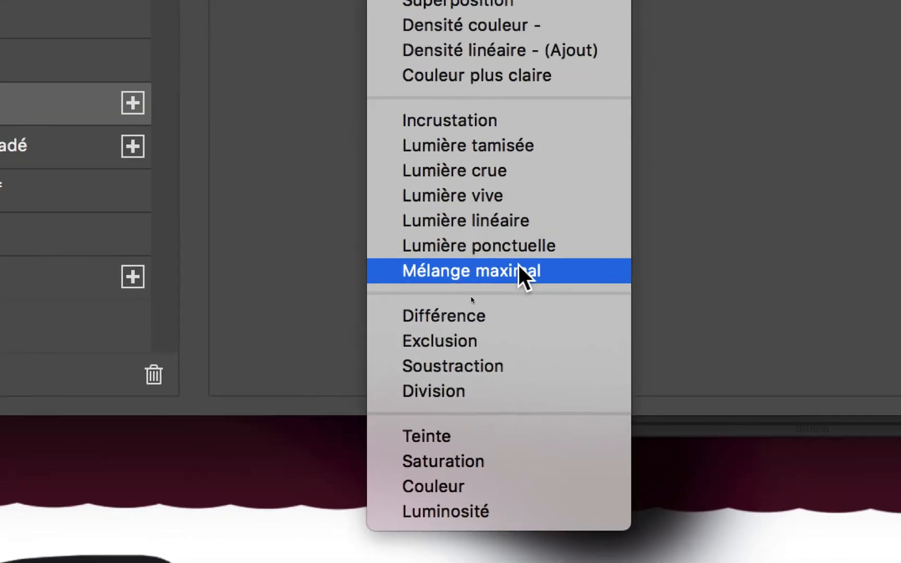
click(560, 271)
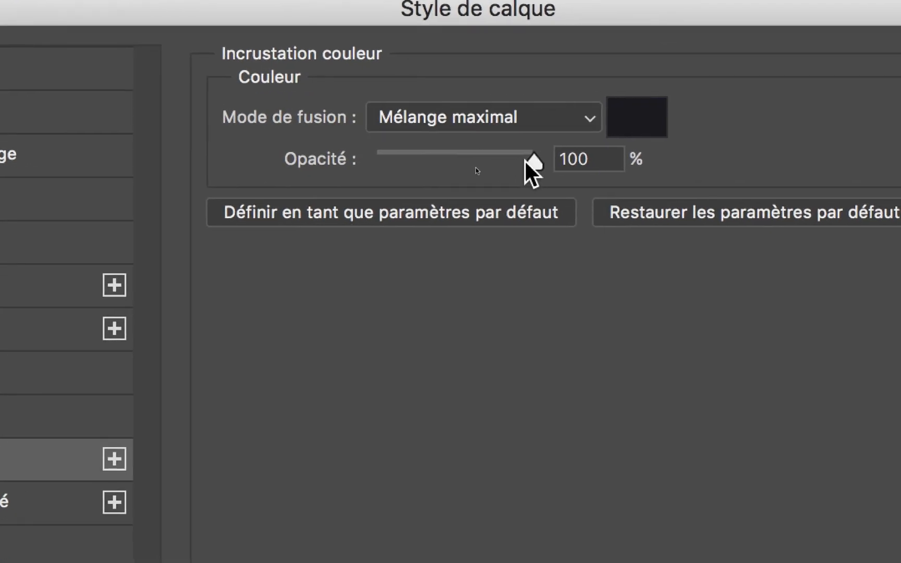
Set the color overlay's opacity to 98 % and apply the layer style to Calque 2
drag(632, 127, 628, 127)
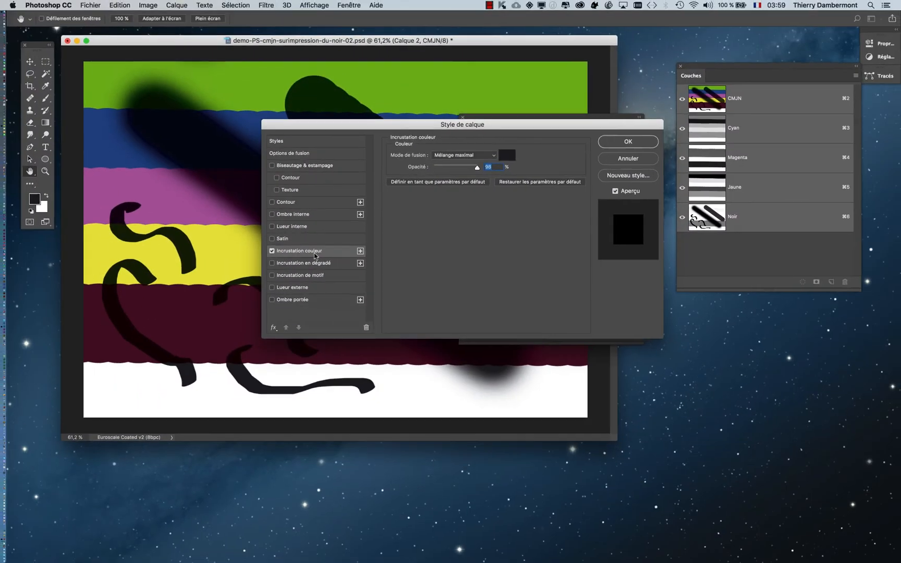
drag(542, 128, 396, 320)
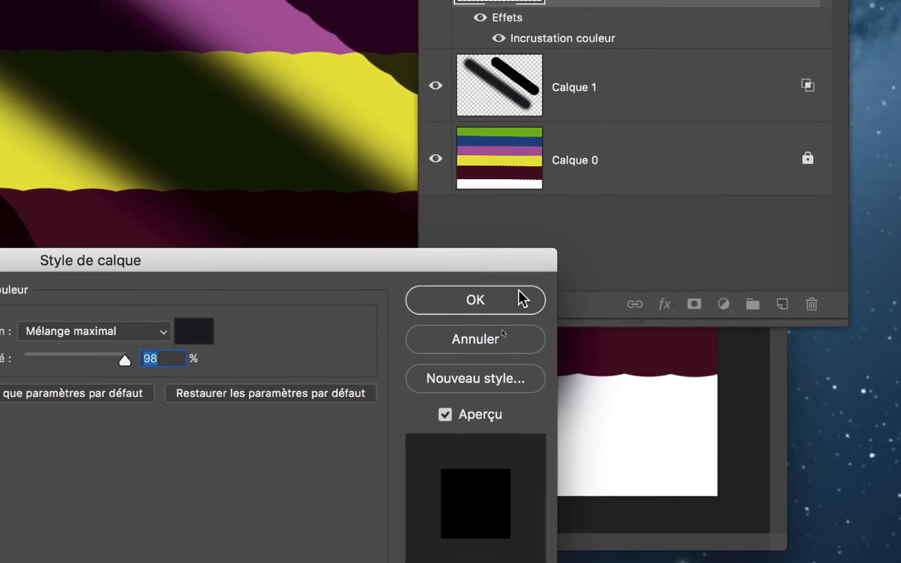
click(499, 334)
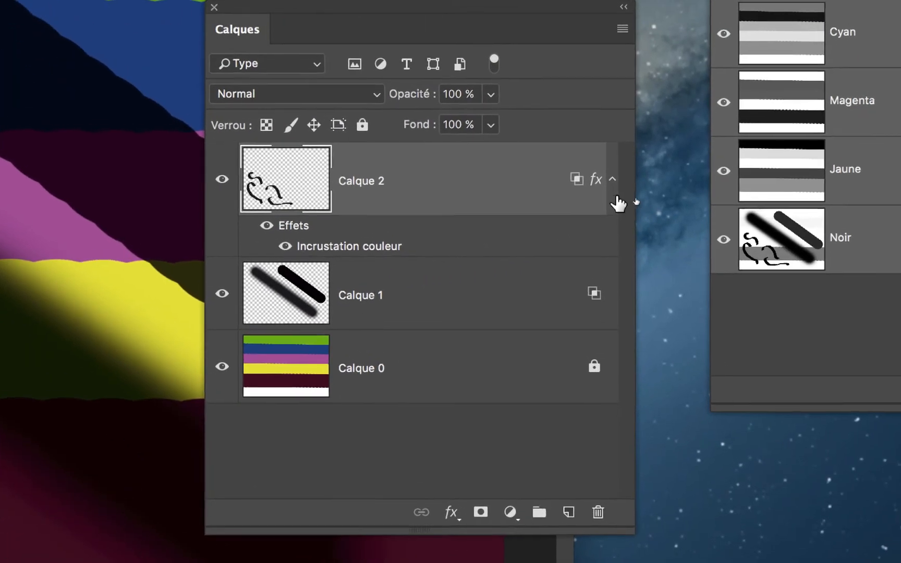
Collapse and expand the effects list under Calque 2
click(612, 180)
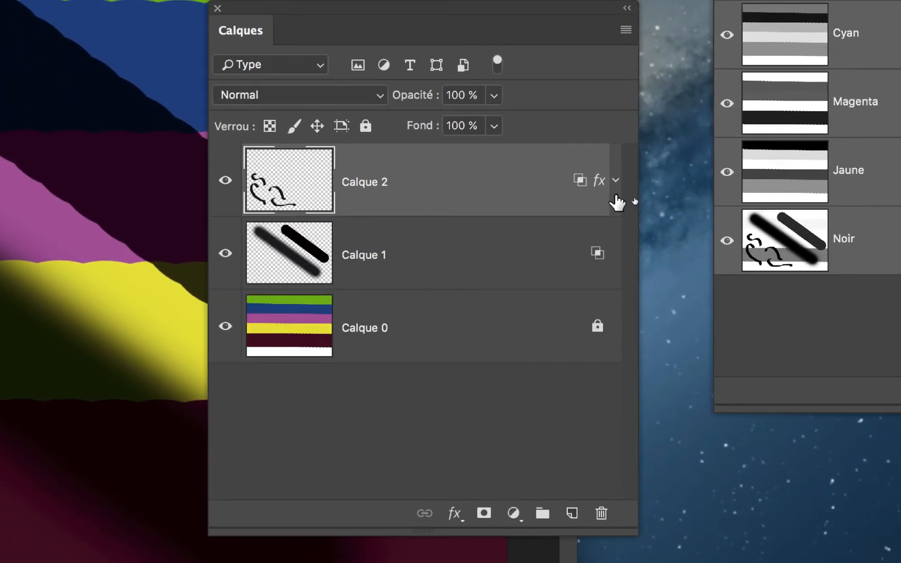
click(615, 179)
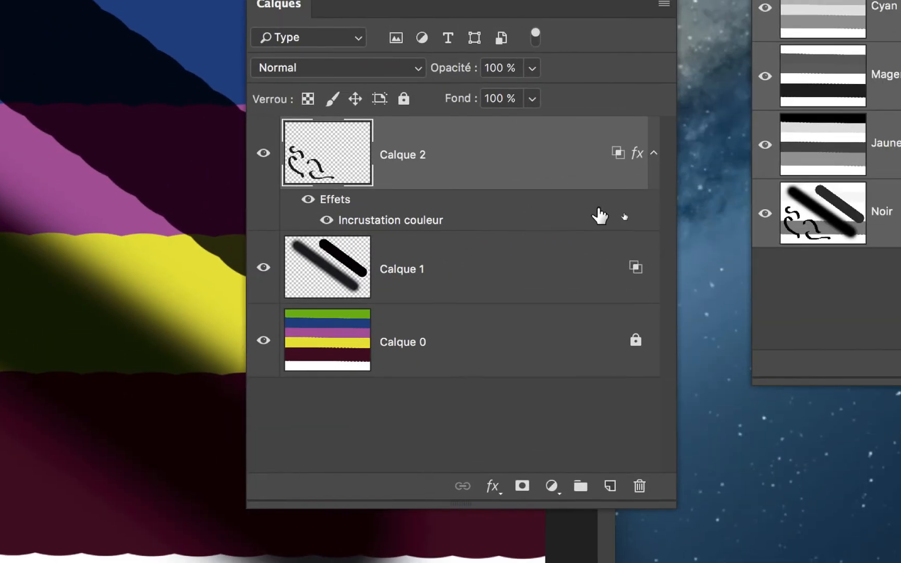
click(653, 154)
click(653, 154)
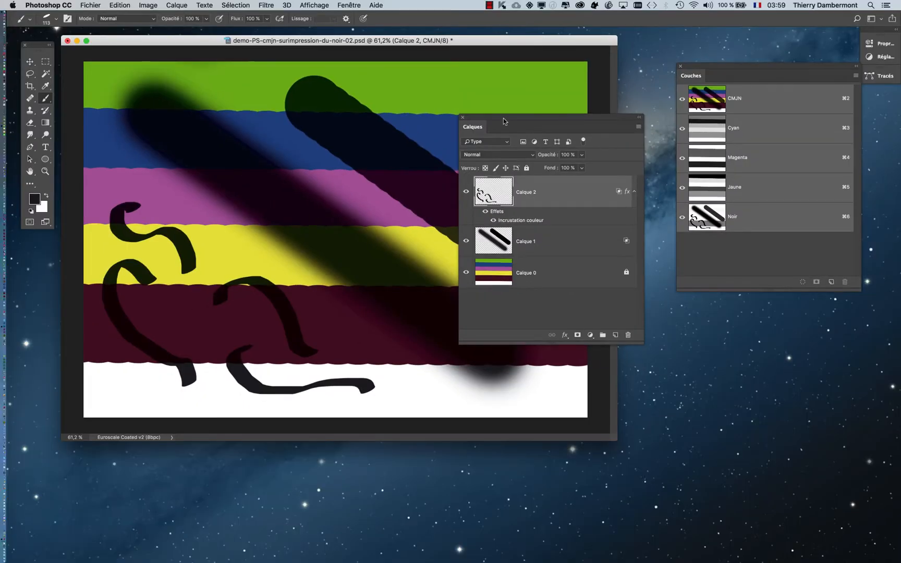
Show the Styles panel and save Calque 2's effects and blending options as a new style named Style 2
drag(667, 305, 86, 294)
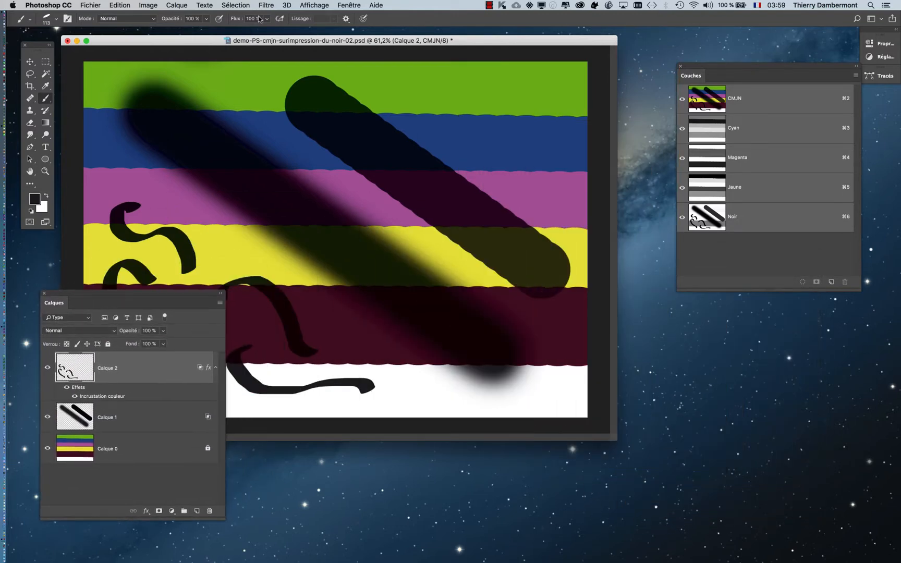
click(352, 5)
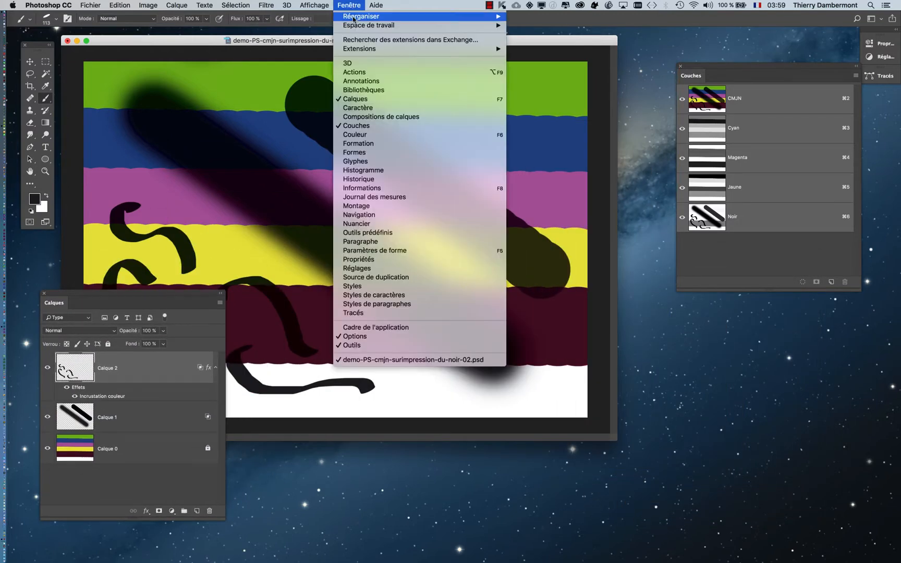
click(364, 290)
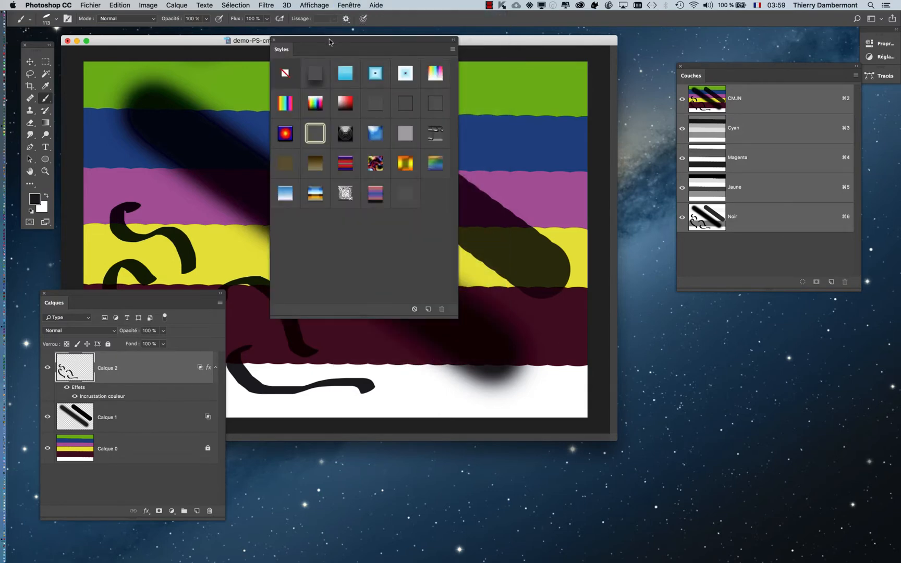
drag(331, 38, 356, 115)
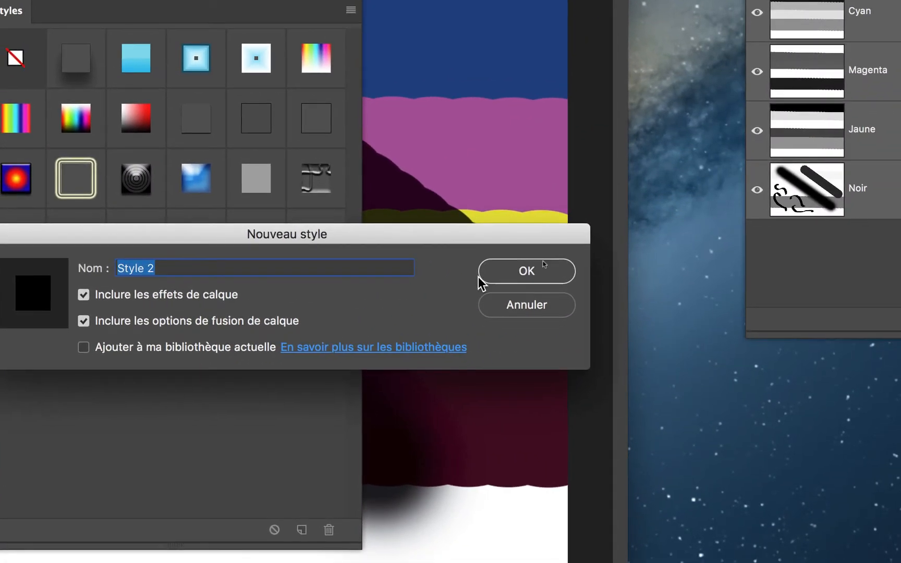
click(484, 280)
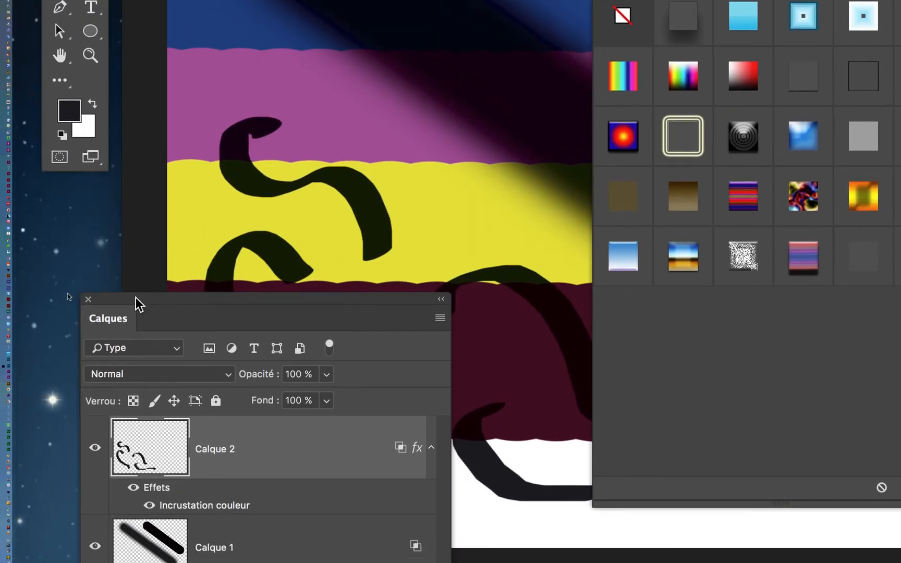
Place the Calques panel beside the Styles panel and add two empty layers directly above Calque 1
drag(136, 298, 464, 197)
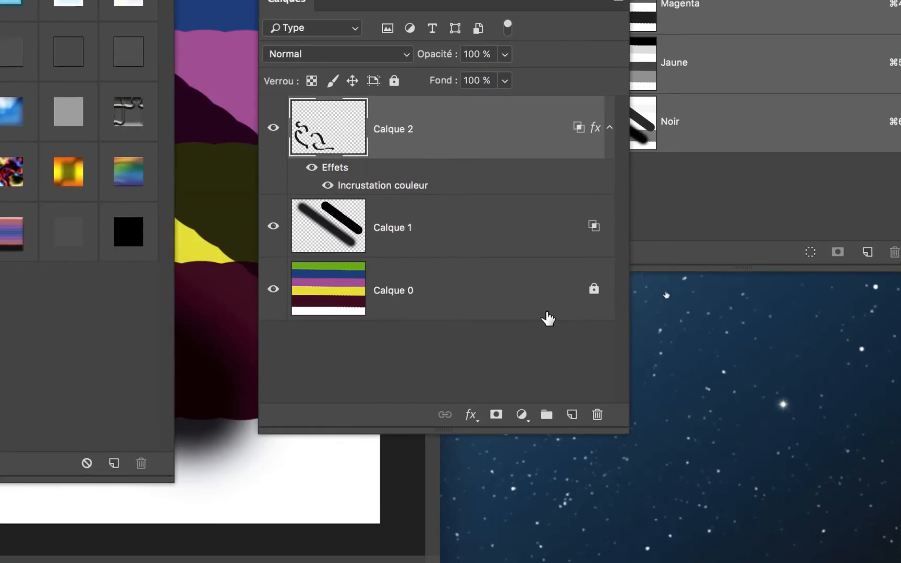
click(556, 175)
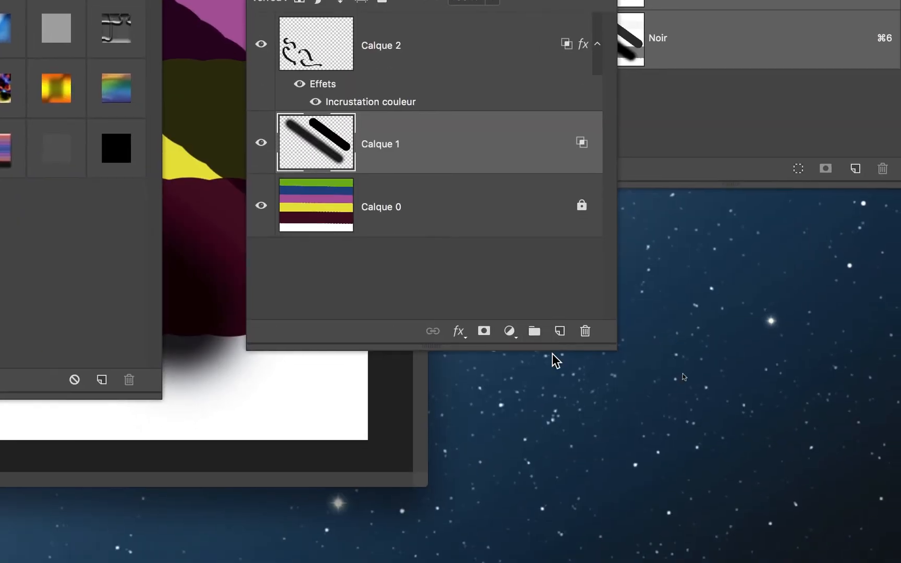
click(555, 347)
click(554, 347)
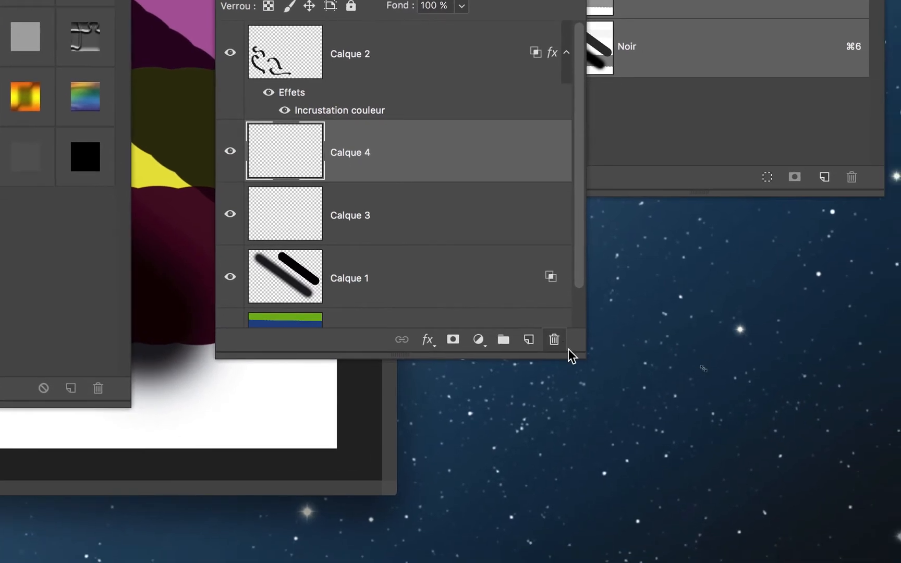
Apply the saved black overlay style to Calque 1, Calque 3 and Calque 4 together, enlarging the Calques panel and deselecting the layers
drag(572, 352, 572, 439)
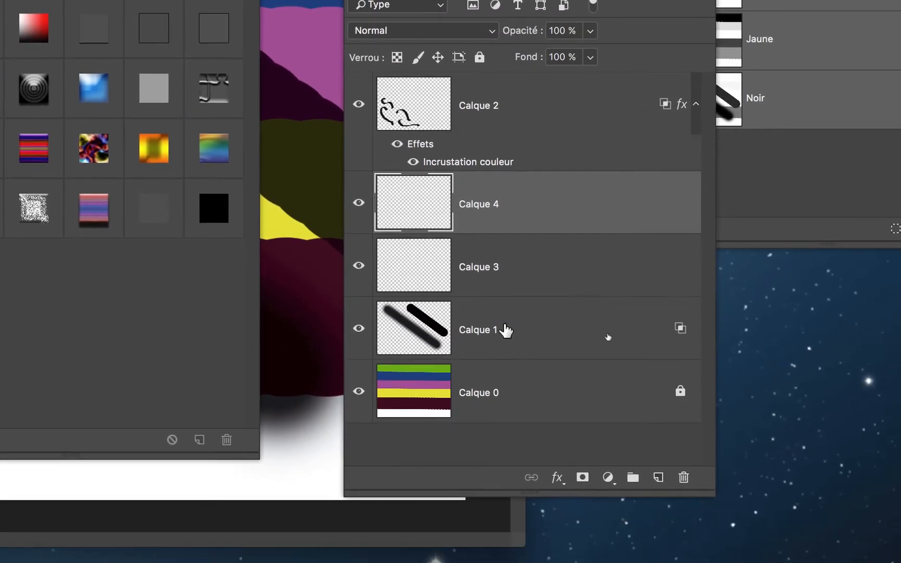
click(506, 339)
shift+click(496, 204)
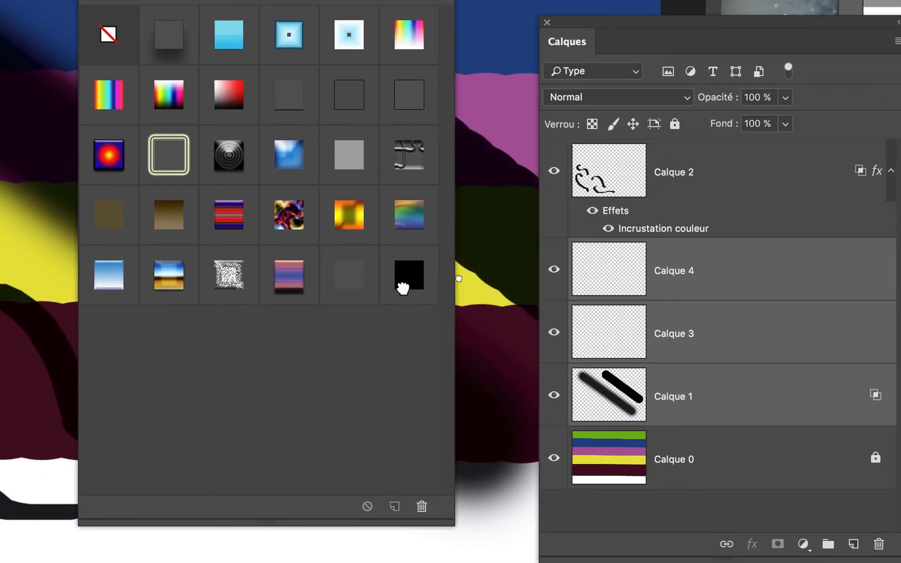
click(403, 288)
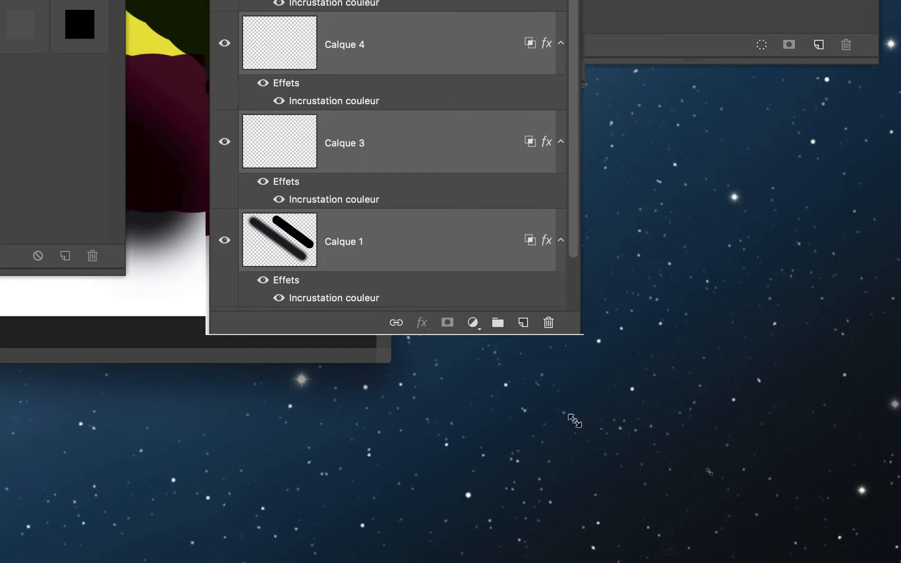
drag(575, 420, 573, 457)
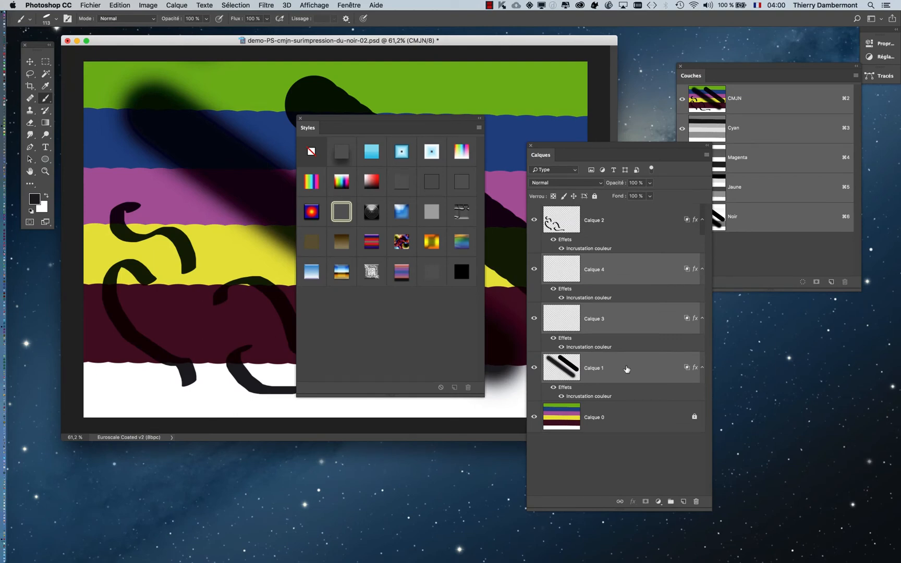
click(617, 451)
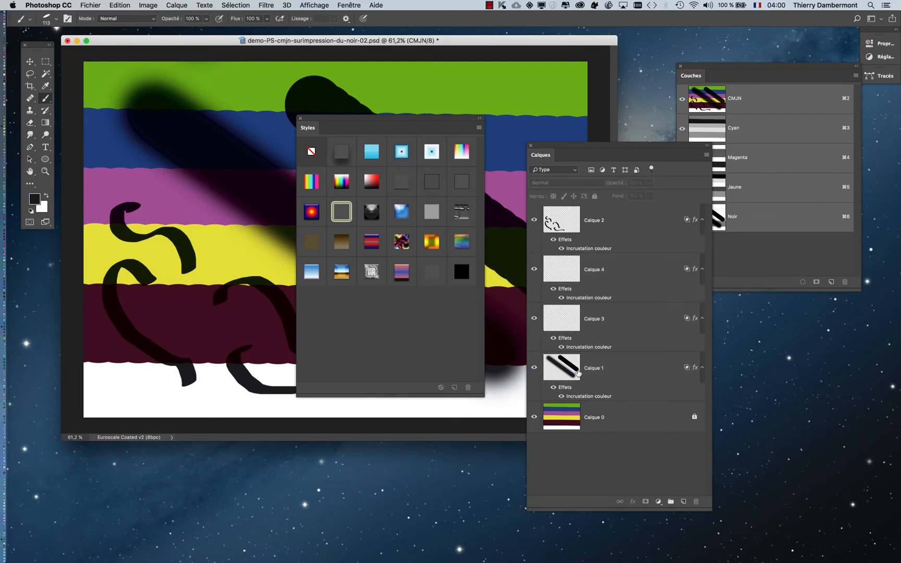
Close the Styles panel and move the Calques panel clear of the image
click(300, 120)
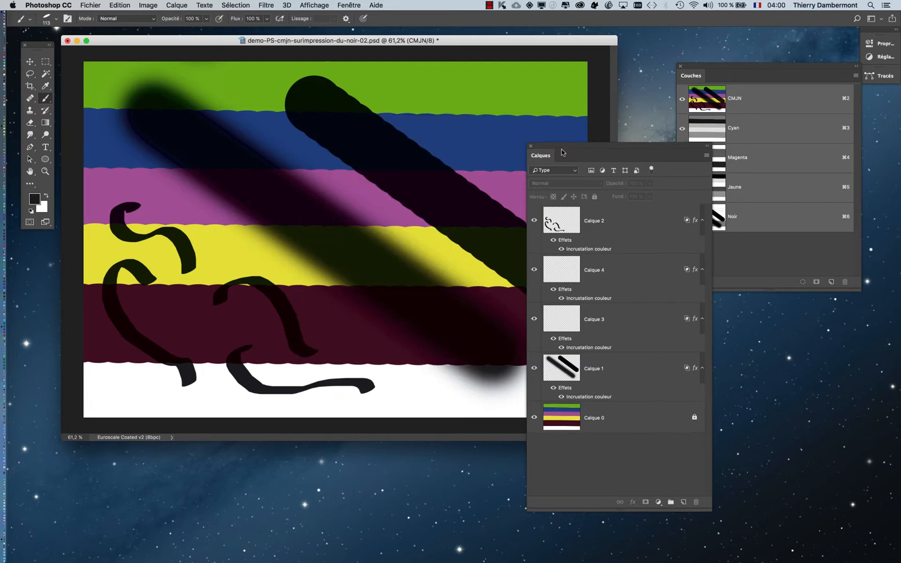
drag(561, 152, 695, 349)
Examine the overprinted black strokes enlarged in full-screen mode alongside the Noir channel, and return to the standard window view
key(f)
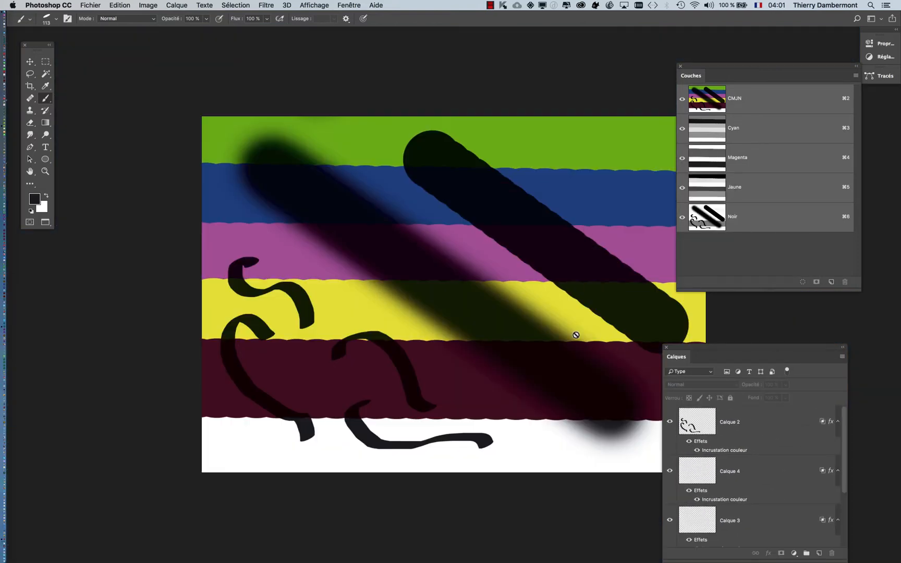
drag(398, 327, 315, 309)
scroll(294, 323, up, 4)
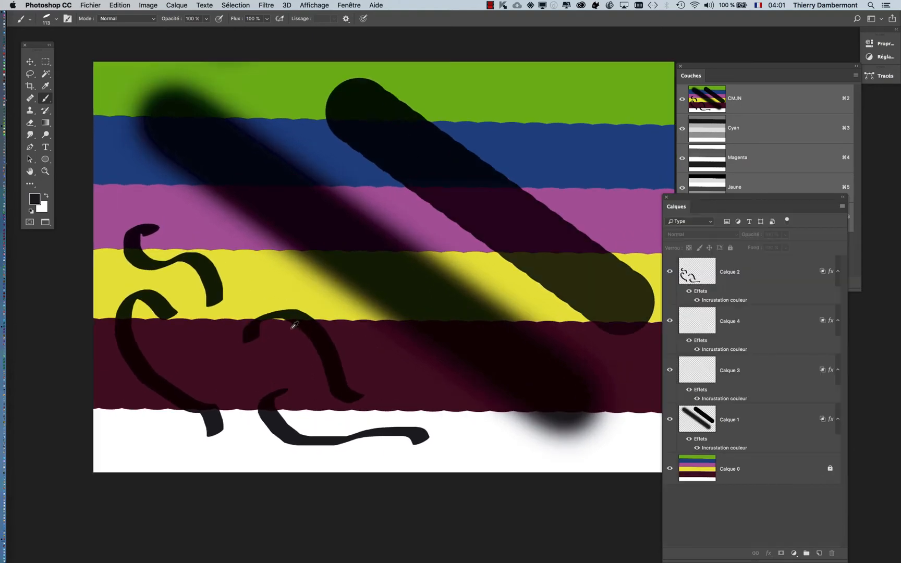
scroll(295, 326, up, 2)
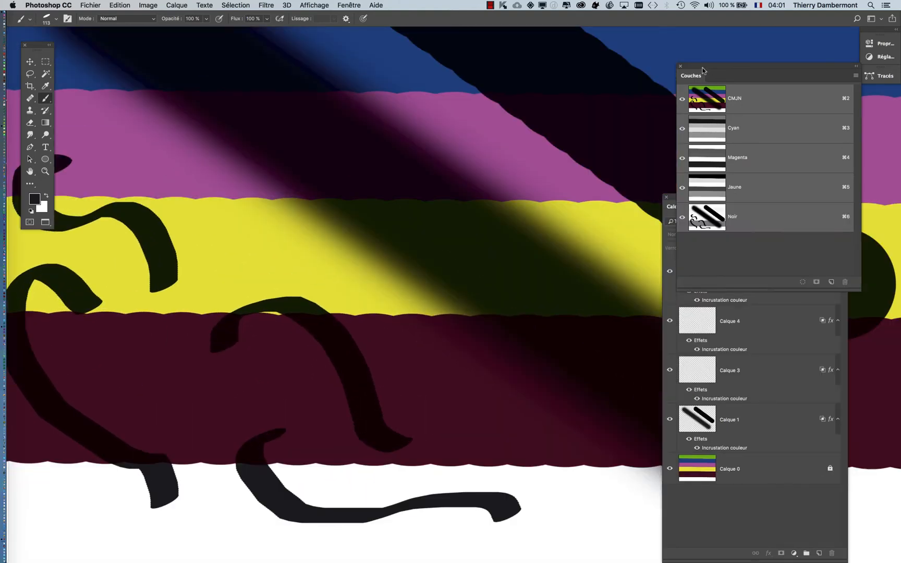
drag(693, 70, 462, 205)
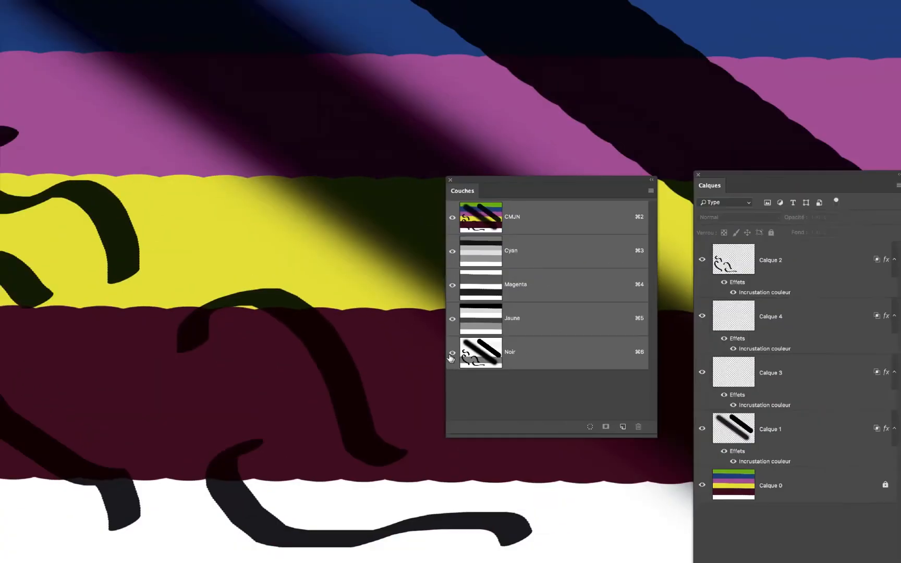
click(454, 353)
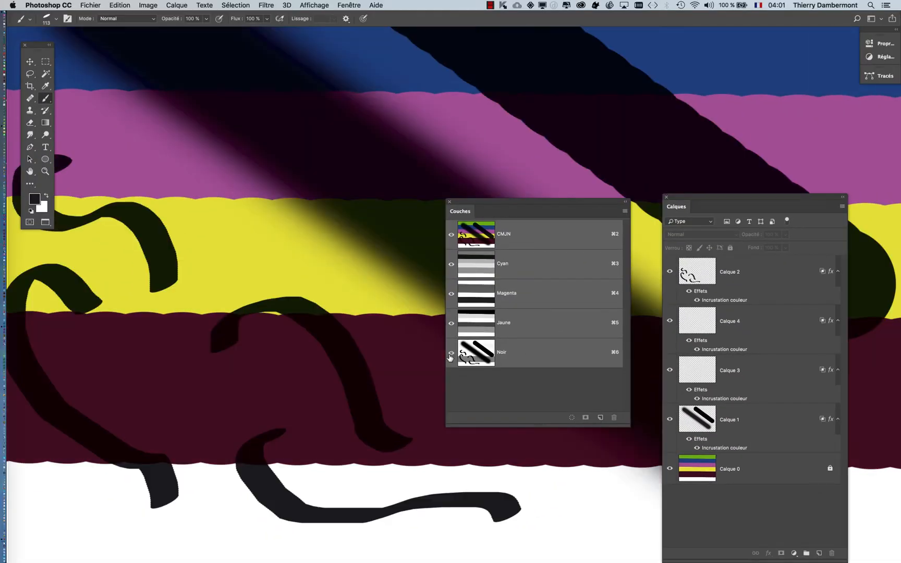
scroll(322, 281, down, 3)
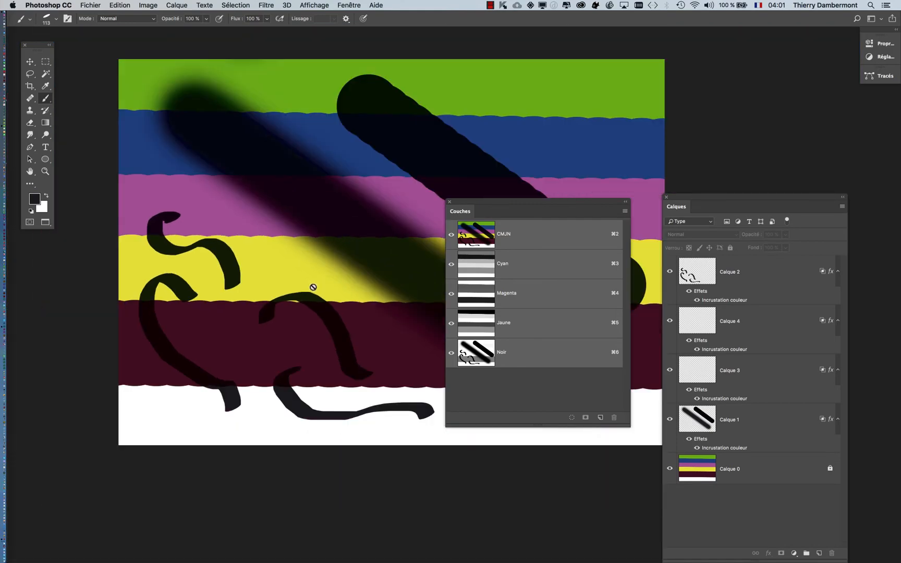
key(f)
key(f)
key(f)
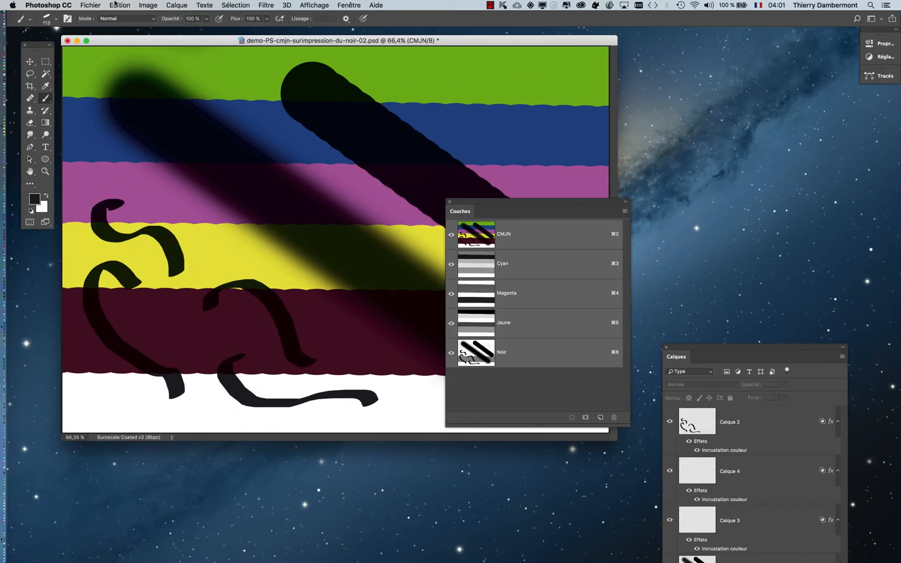
Convert the document to the U.S. Sheetfed Coated v2 profile with Adobe (ACE), Perception mode and black point compensation, without flattening the image
click(116, 6)
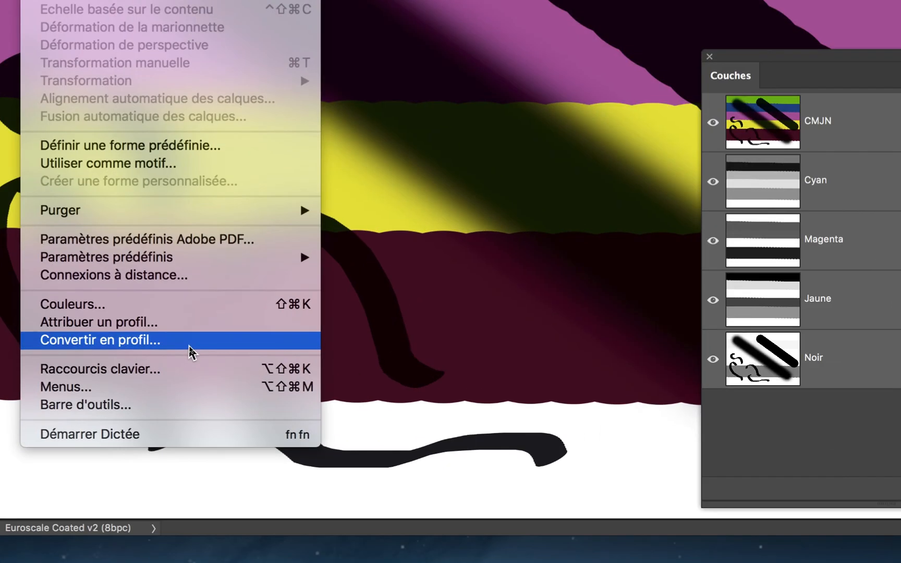
click(190, 346)
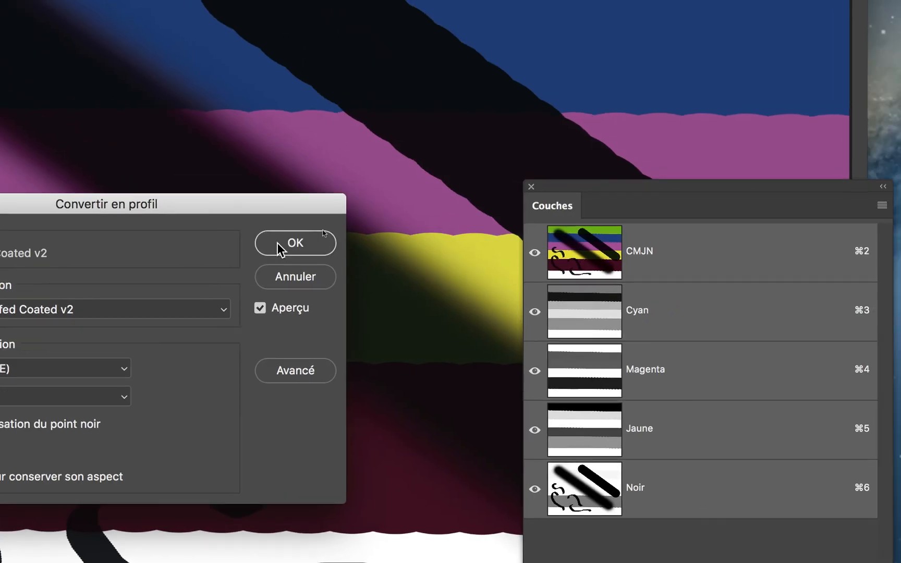
click(513, 84)
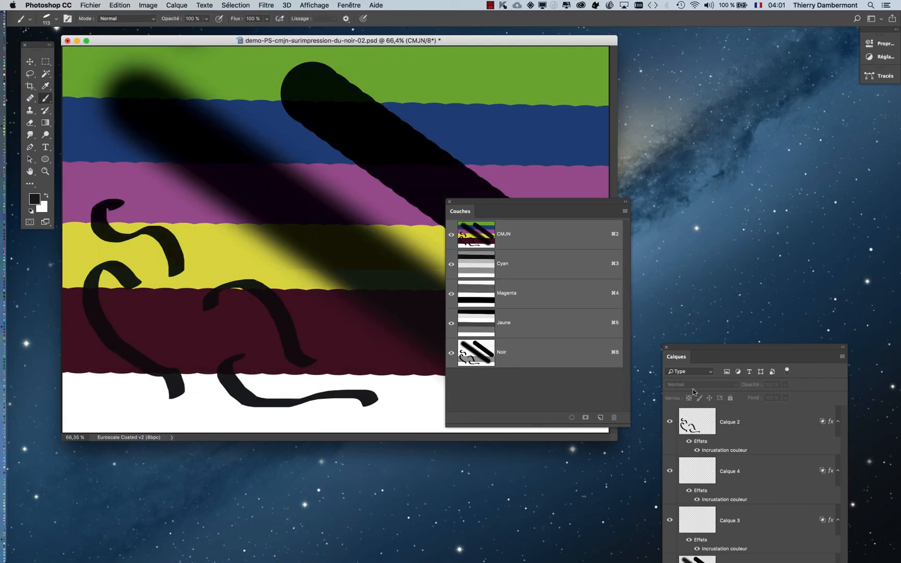
Rearrange the Calques and Couches panels so both lists are fully visible and the upper part of the image is uncovered
drag(728, 349, 726, 90)
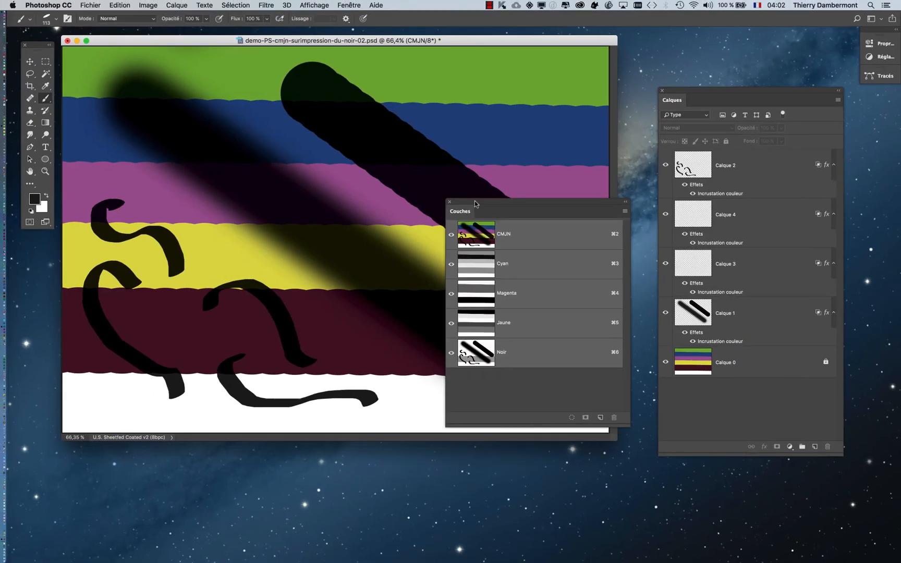
drag(479, 216, 483, 310)
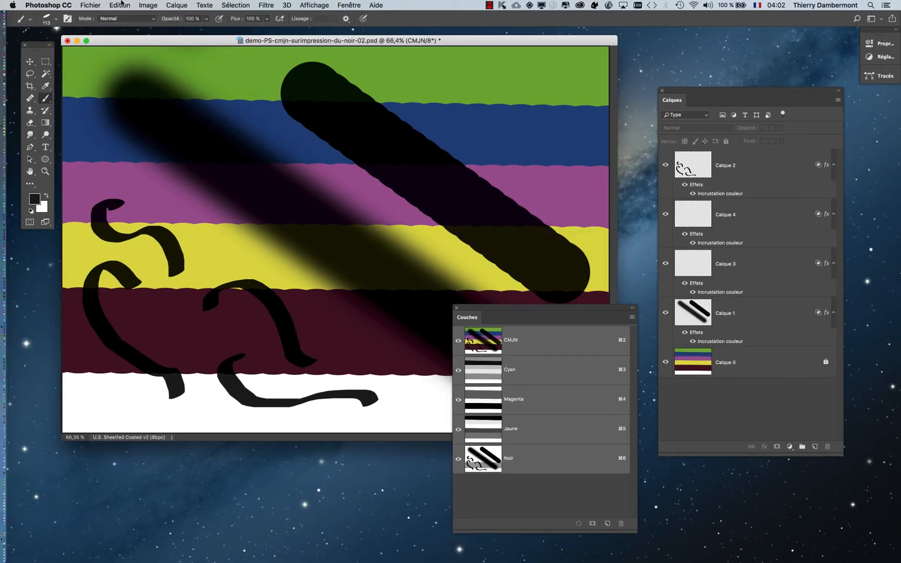
click(91, 6)
click(128, 104)
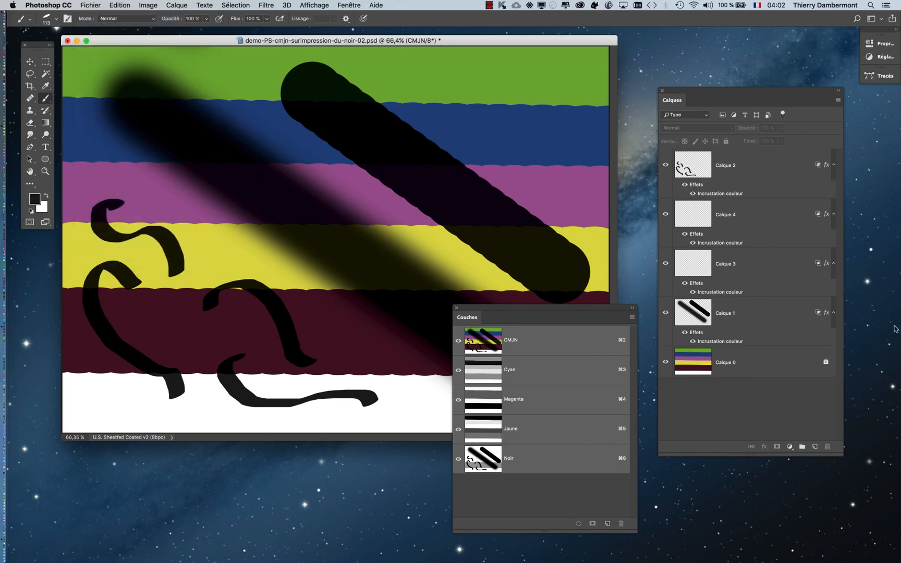